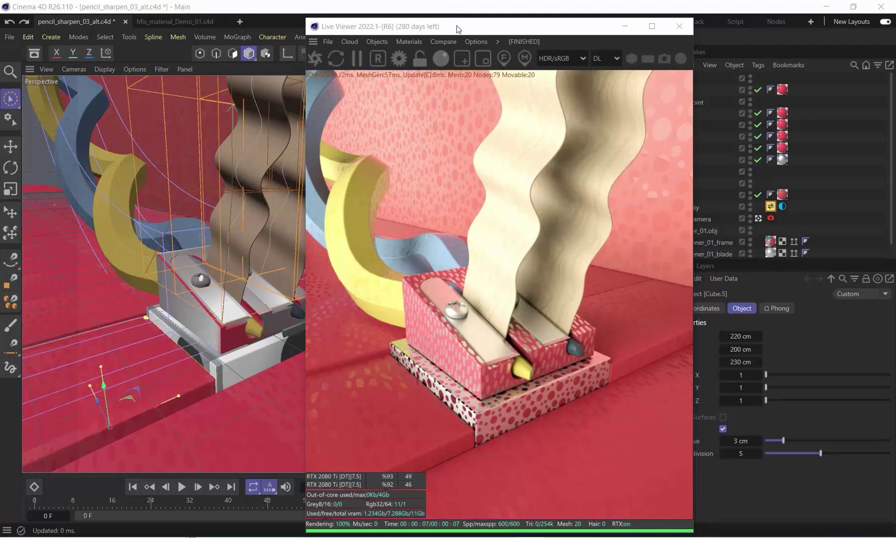
Try the red-and-silver OctMix material on Cube.8 and switch it back to the plain red OctGlossy material.
{"action": "mouse_move", "coordinate": [456, 26]}
{"action": "left_mouse_down"}
{"action": "mouse_move", "coordinate": [242, 32]}
{"action": "mouse_move", "coordinate": [201, 24]}
{"action": "left_mouse_up"}
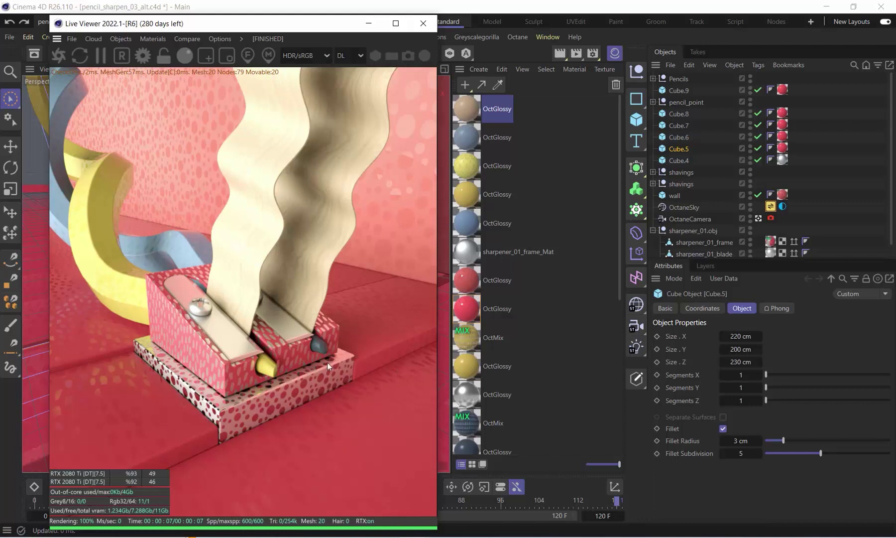
{"action": "scroll", "coordinate": [529, 293], "scroll_direction": "down", "scroll_amount": 5}
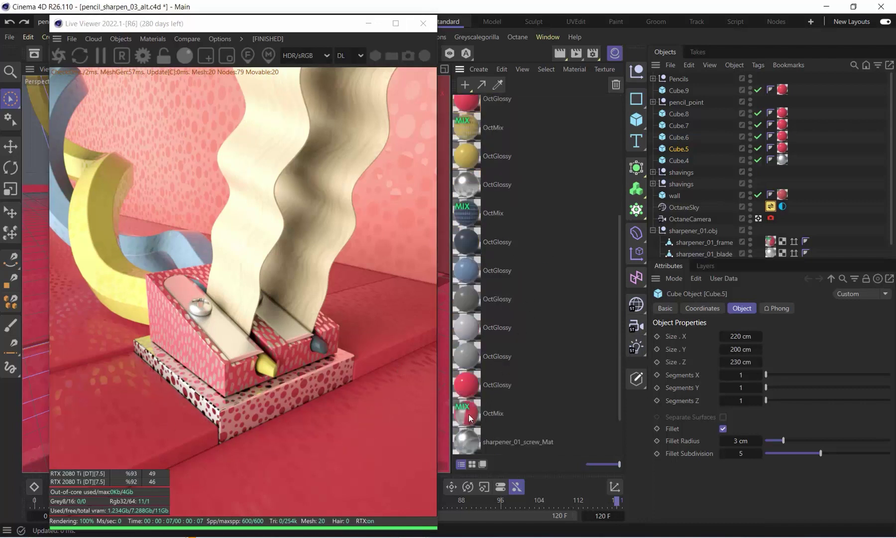
{"action": "left_click_drag", "start_coordinate": [729, 150], "coordinate": [782, 113]}
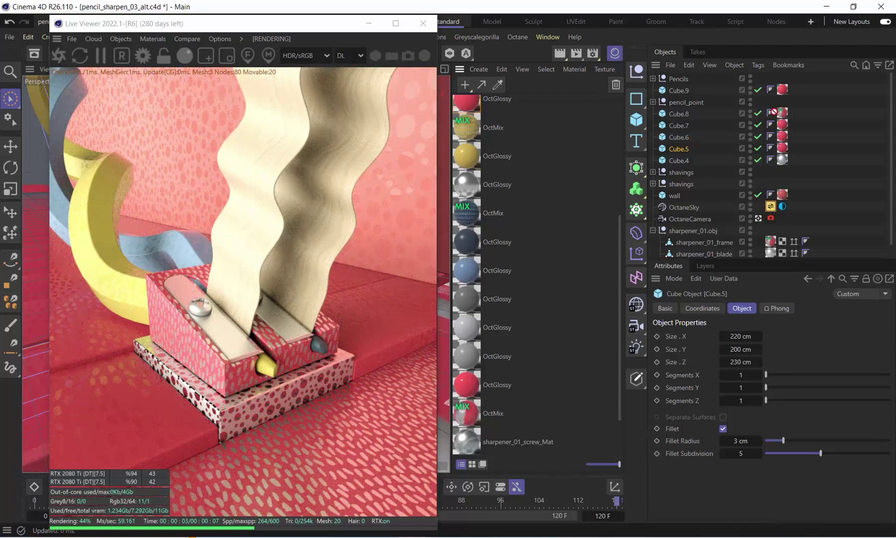
{"action": "left_click_drag", "start_coordinate": [785, 118], "coordinate": [784, 115]}
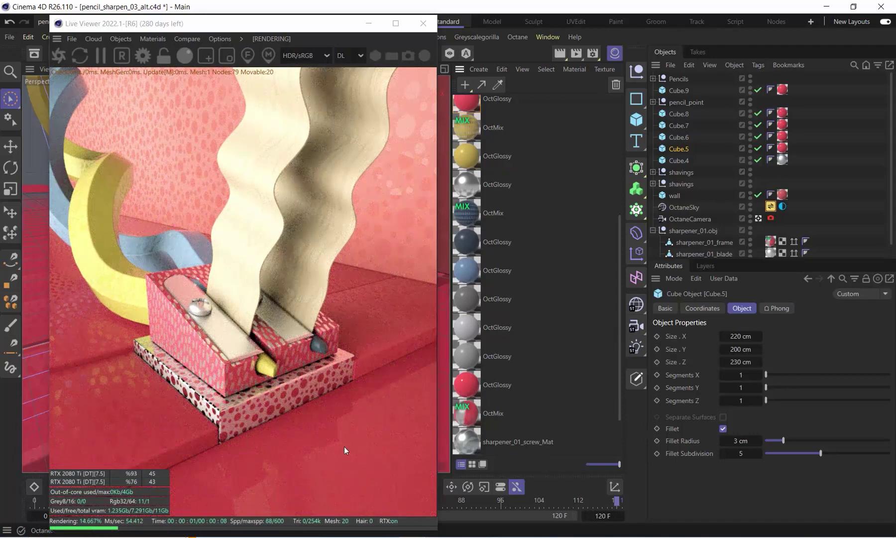
Apply the red-and-silver OctMix material to Cube.8 and examine its mix settings.
{"action": "double_click", "coordinate": [459, 387]}
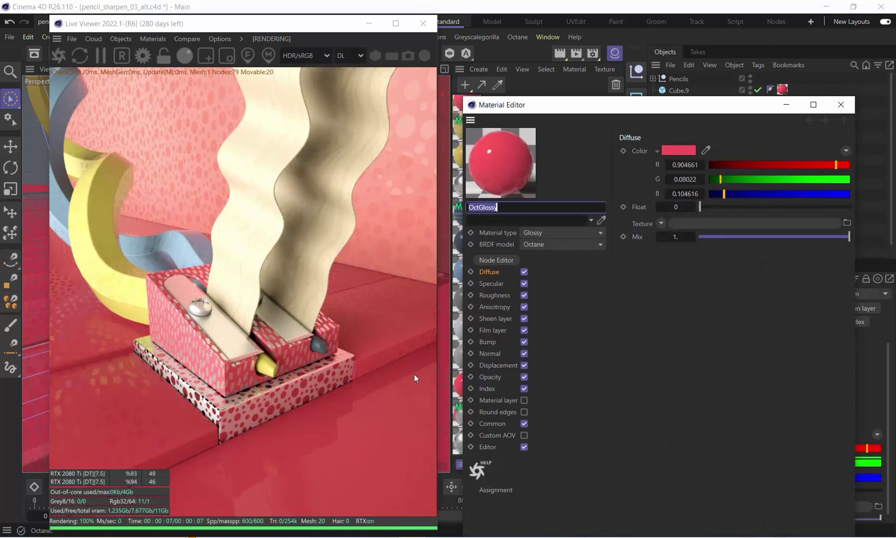
{"action": "left_click", "coordinate": [841, 104]}
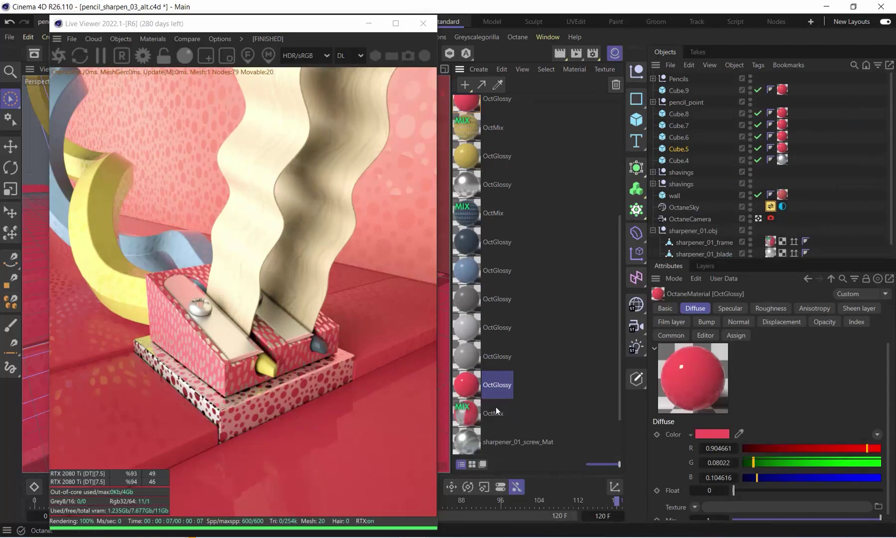
{"action": "scroll", "coordinate": [538, 343], "scroll_direction": "up", "scroll_amount": 3}
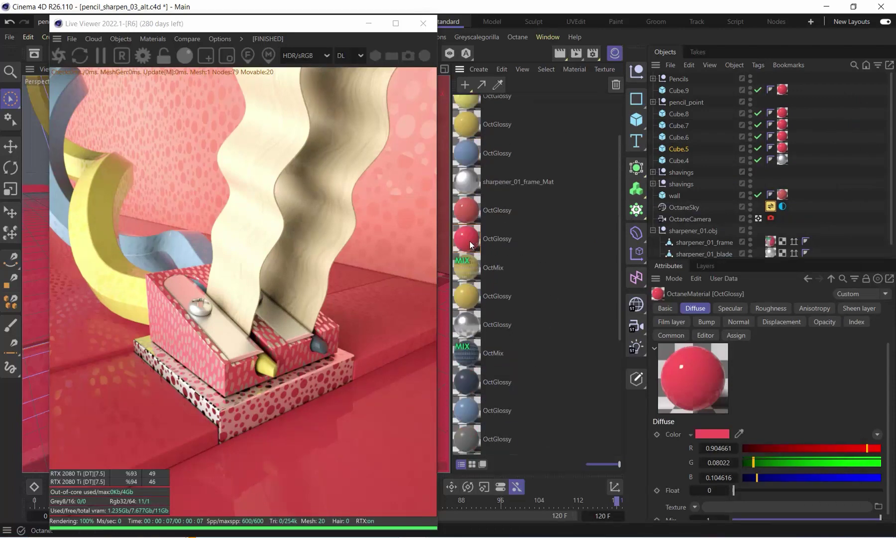
{"action": "scroll", "coordinate": [521, 298], "scroll_direction": "down", "scroll_amount": 5}
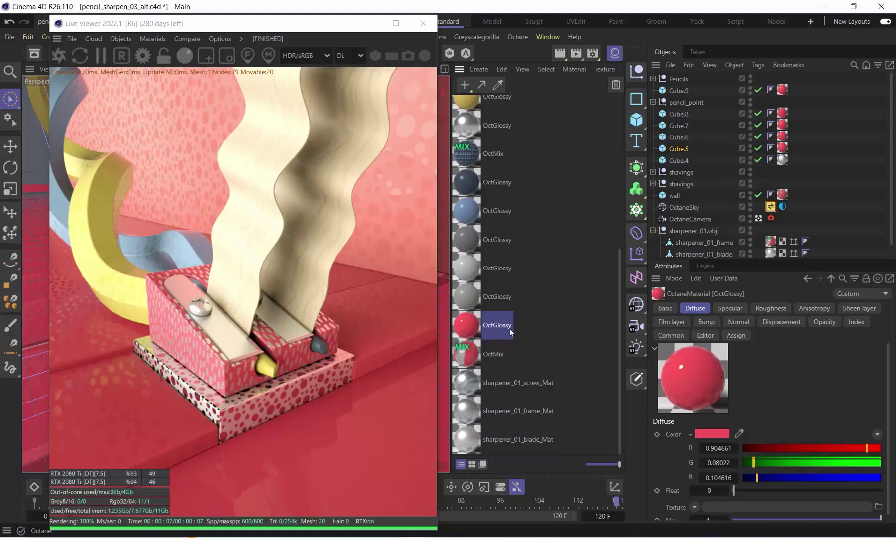
{"action": "left_click_drag", "start_coordinate": [462, 342], "coordinate": [785, 114]}
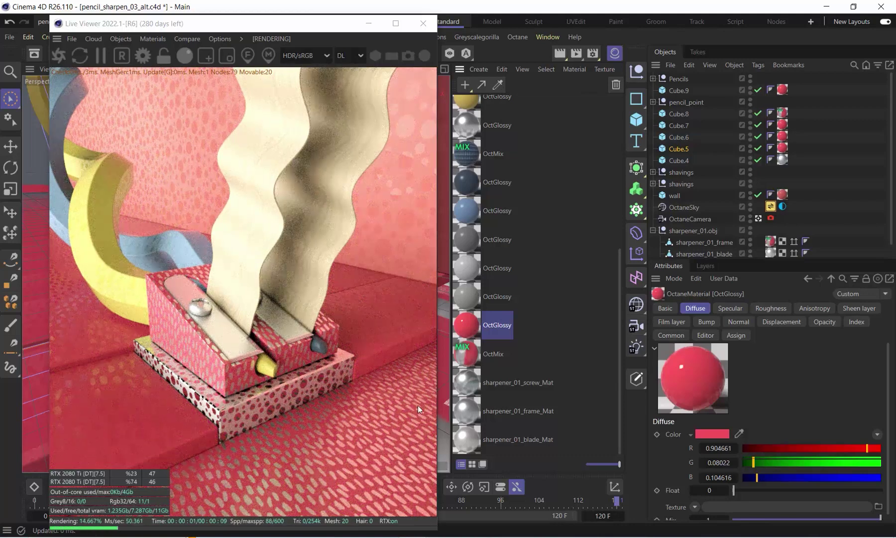
{"action": "double_click", "coordinate": [482, 349]}
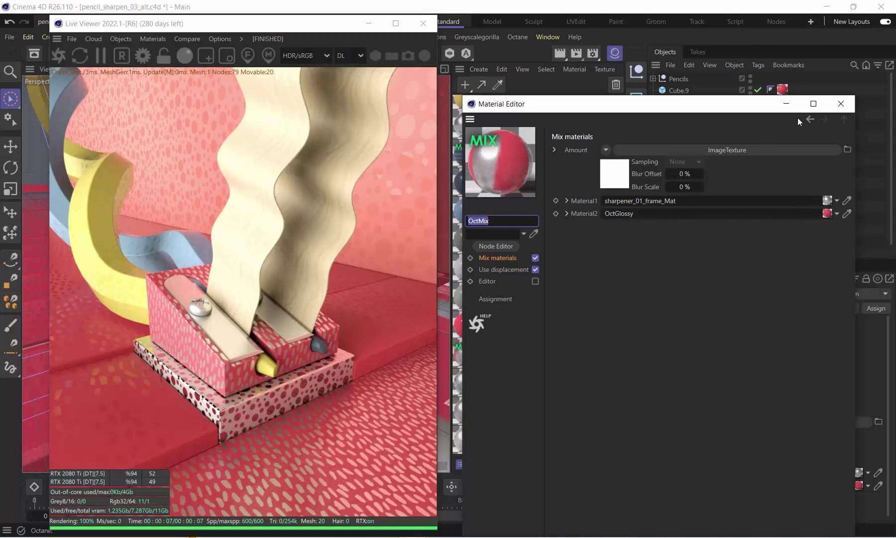
{"action": "left_click", "coordinate": [841, 104]}
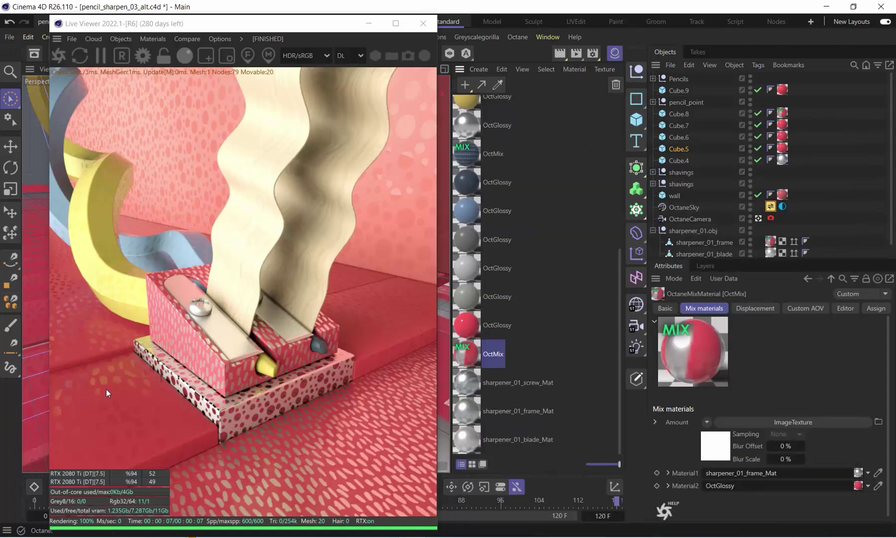
Examine the diffuse and roughness settings of the light grey and darker grey OctGlossy materials.
{"action": "scroll", "coordinate": [522, 205], "scroll_direction": "up", "scroll_amount": 2}
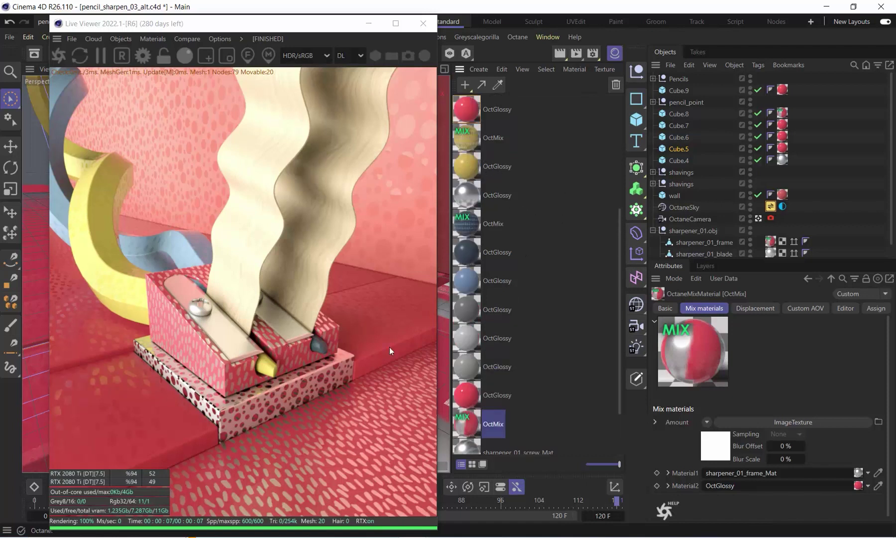
{"action": "double_click", "coordinate": [471, 339]}
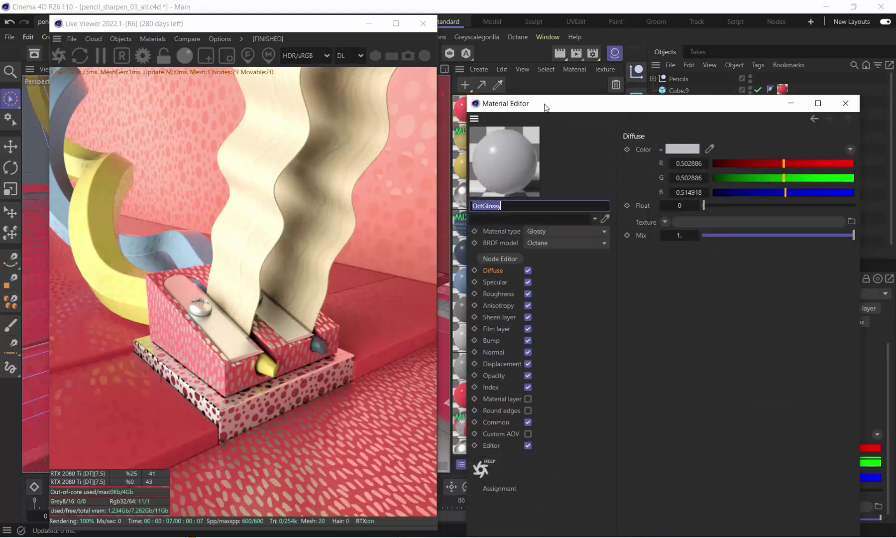
{"action": "left_click_drag", "start_coordinate": [546, 107], "coordinate": [127, 68]}
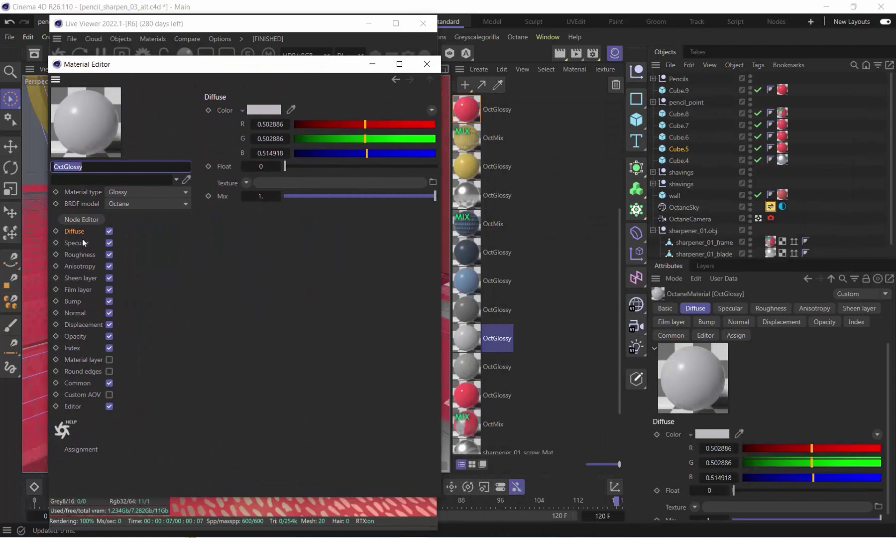
{"action": "left_click", "coordinate": [78, 254]}
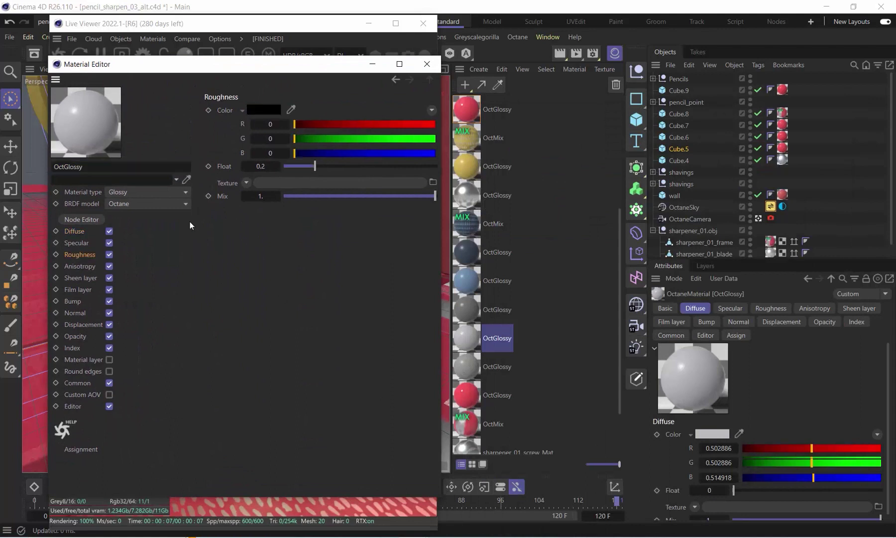
{"action": "left_click", "coordinate": [472, 369]}
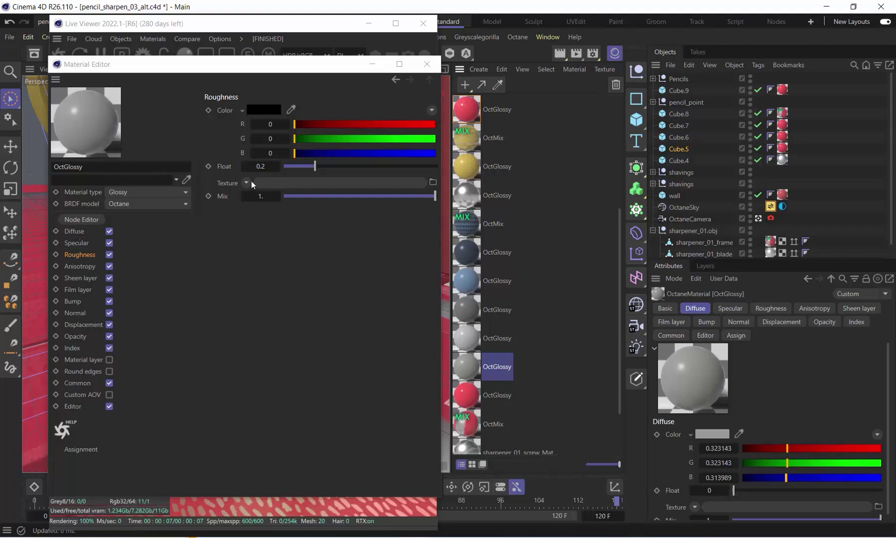
{"action": "left_click", "coordinate": [427, 63]}
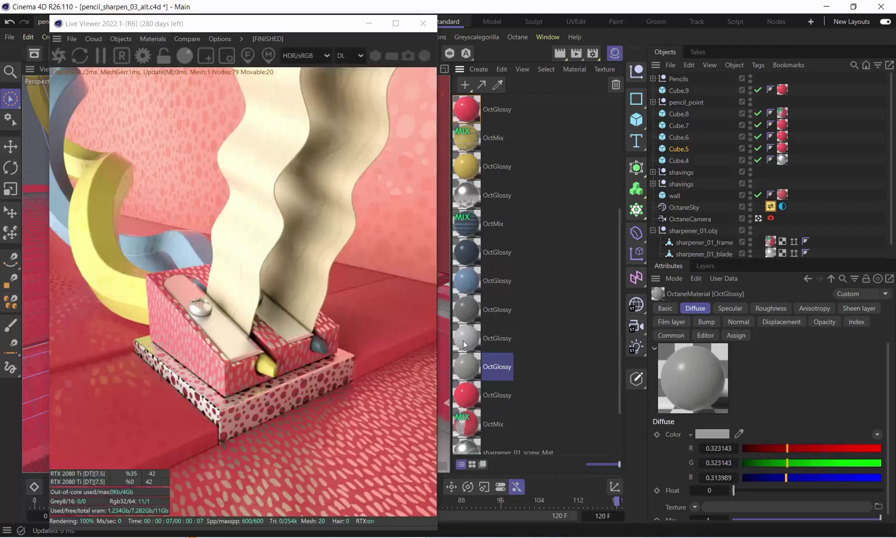
Create a new Octane mix material and open it for editing beside the material list.
{"action": "left_click", "coordinate": [154, 39]}
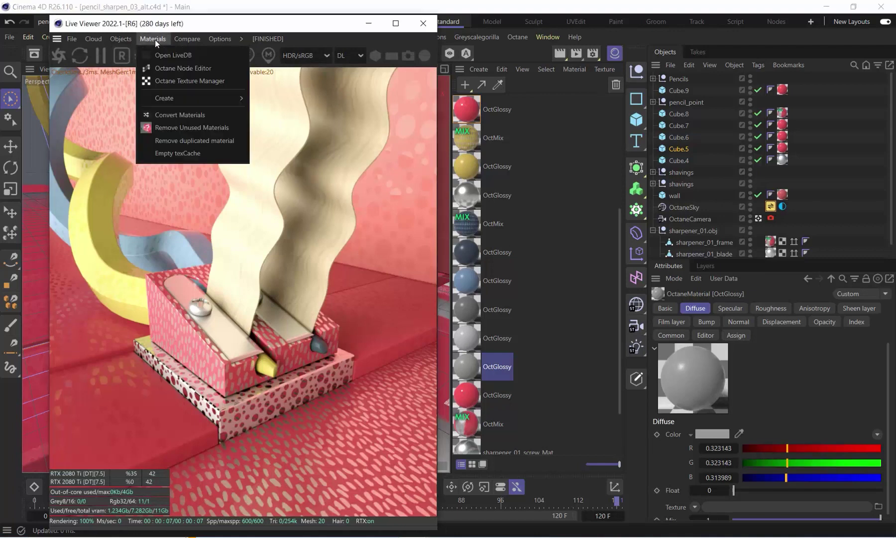
{"action": "mouse_move", "coordinate": [186, 99]}
{"action": "left_click", "coordinate": [311, 189]}
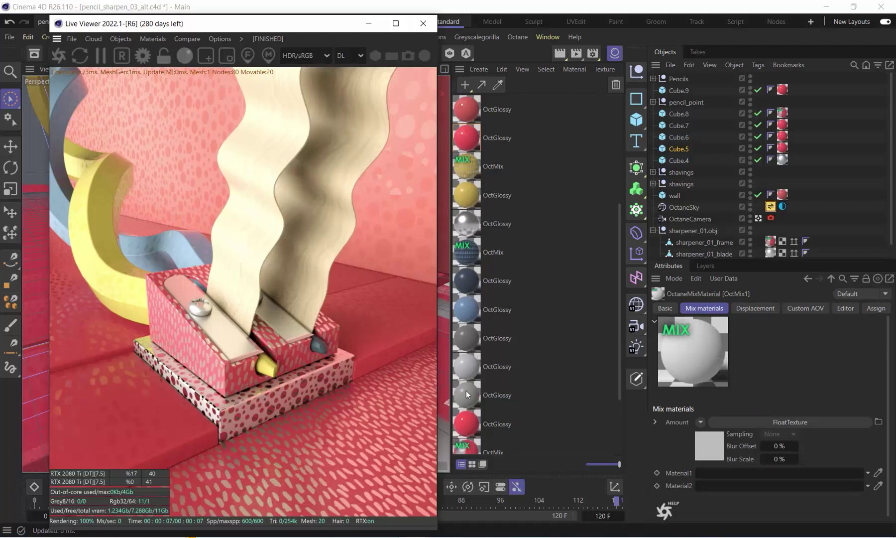
{"action": "scroll", "coordinate": [498, 224], "scroll_direction": "up", "scroll_amount": 5}
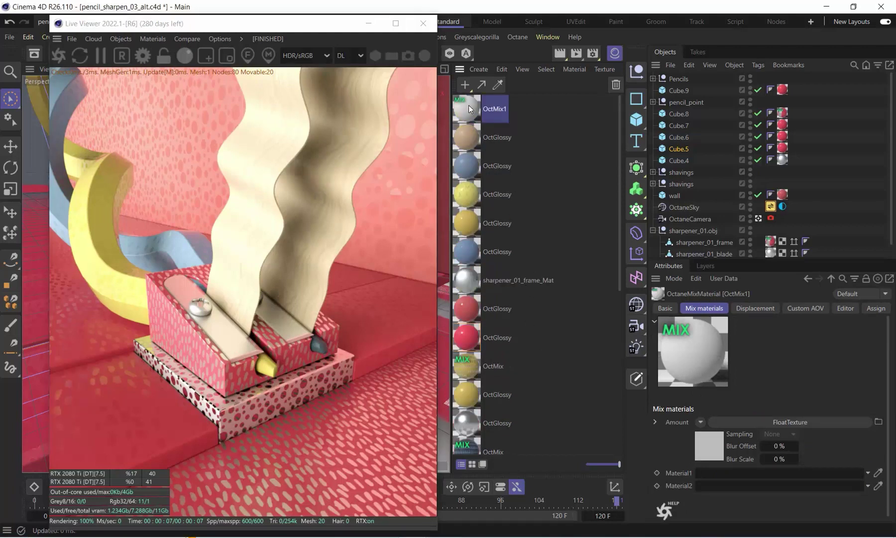
{"action": "double_click", "coordinate": [469, 105]}
{"action": "left_click_drag", "start_coordinate": [548, 95], "coordinate": [111, 71]}
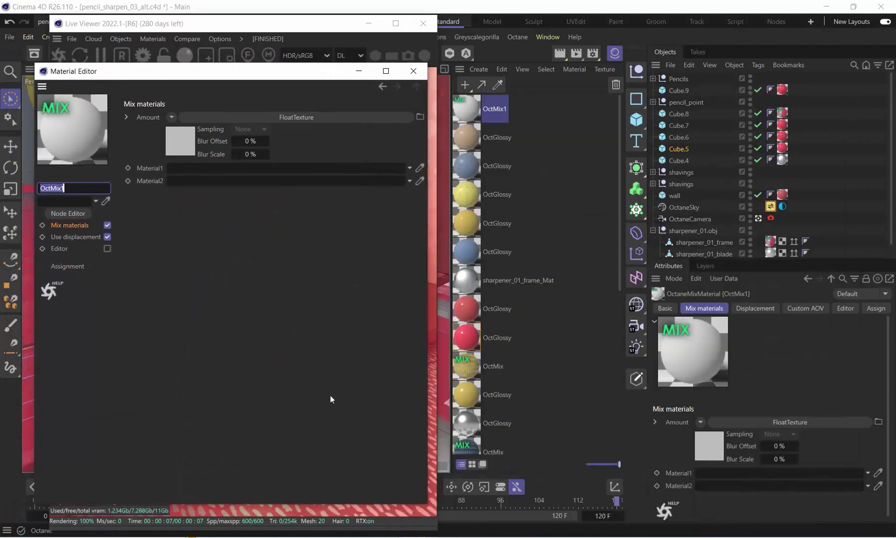
Assign the darker grey OctGlossy as Material1 and the lighter grey OctGlossy as Material2 of the new mix material.
{"action": "scroll", "coordinate": [494, 390], "scroll_direction": "down", "scroll_amount": 5}
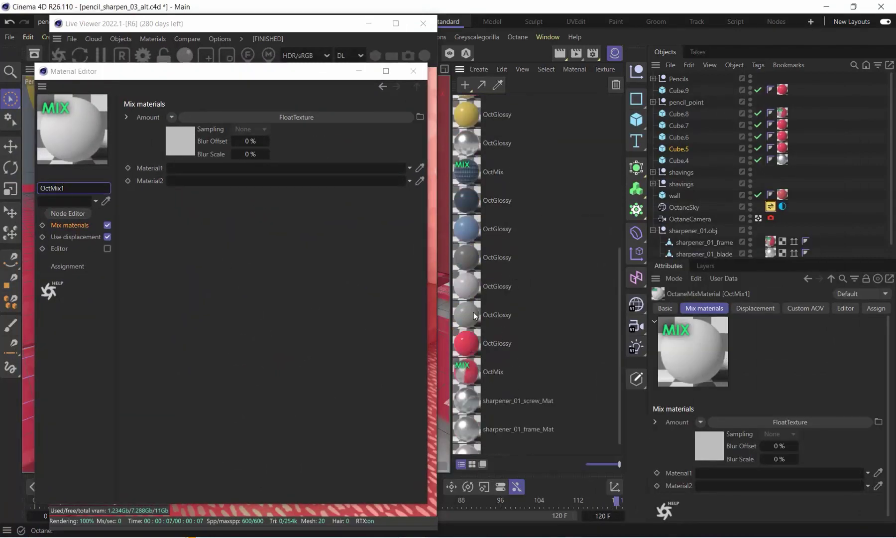
{"action": "left_click_drag", "start_coordinate": [474, 316], "coordinate": [199, 172]}
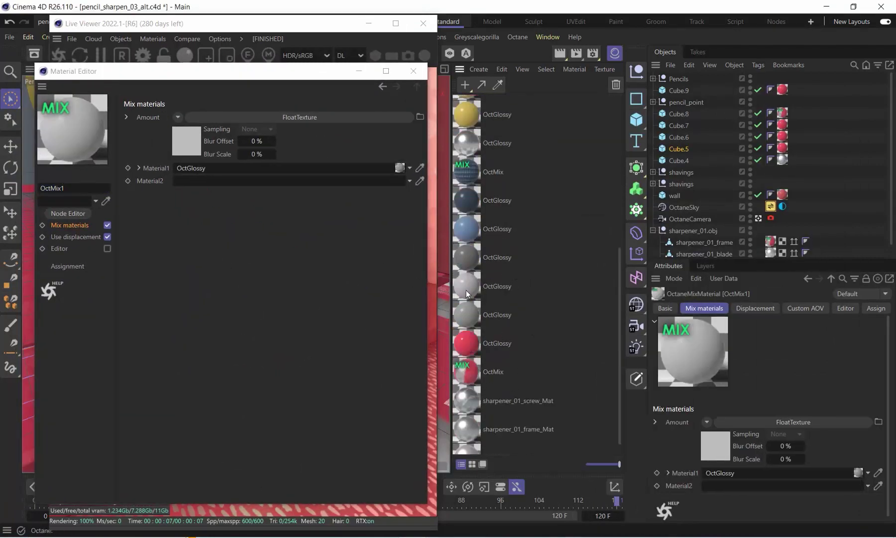
{"action": "left_click_drag", "start_coordinate": [466, 294], "coordinate": [195, 181]}
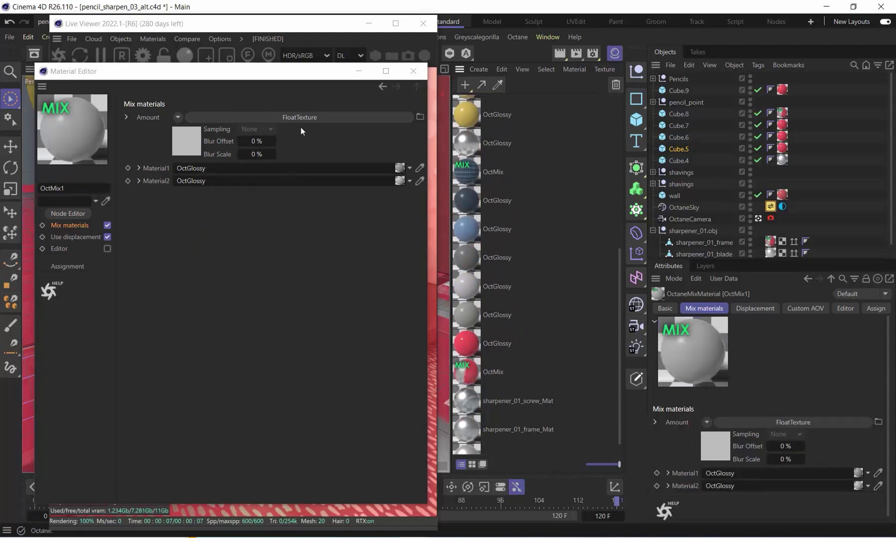
Try the float value of the mix amount's FloatTexture at 0 and at 1 to compare both materials.
{"action": "left_click", "coordinate": [185, 144]}
{"action": "left_click_drag", "start_coordinate": [256, 130], "coordinate": [139, 158]}
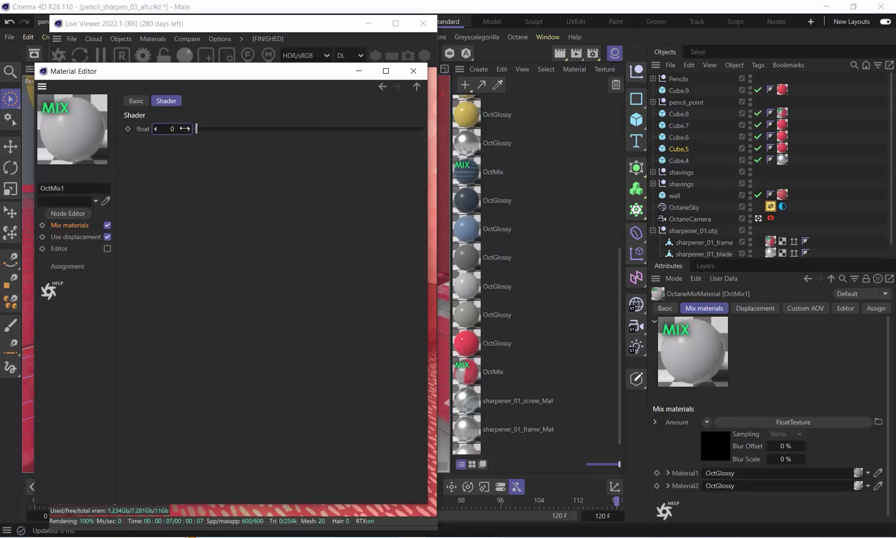
{"action": "type", "text": "1."}
{"action": "key", "text": "Return"}
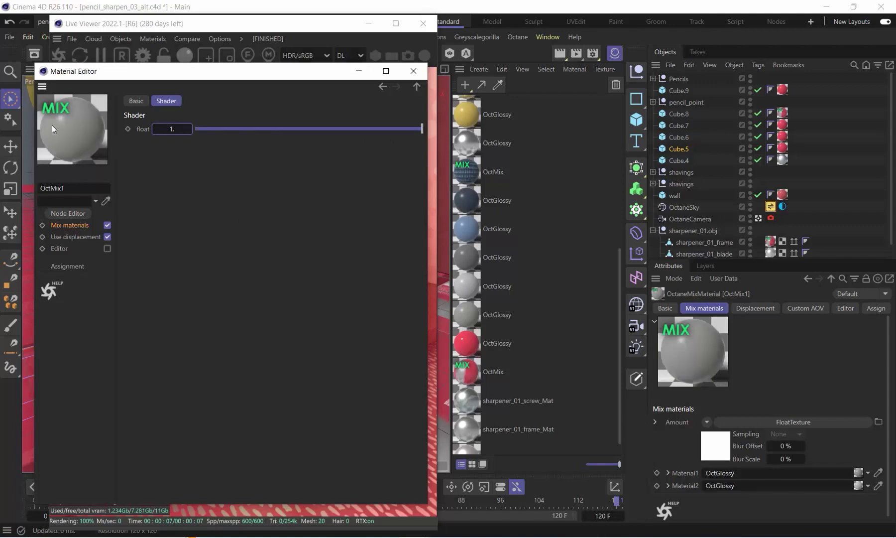
{"action": "left_click", "coordinate": [382, 86]}
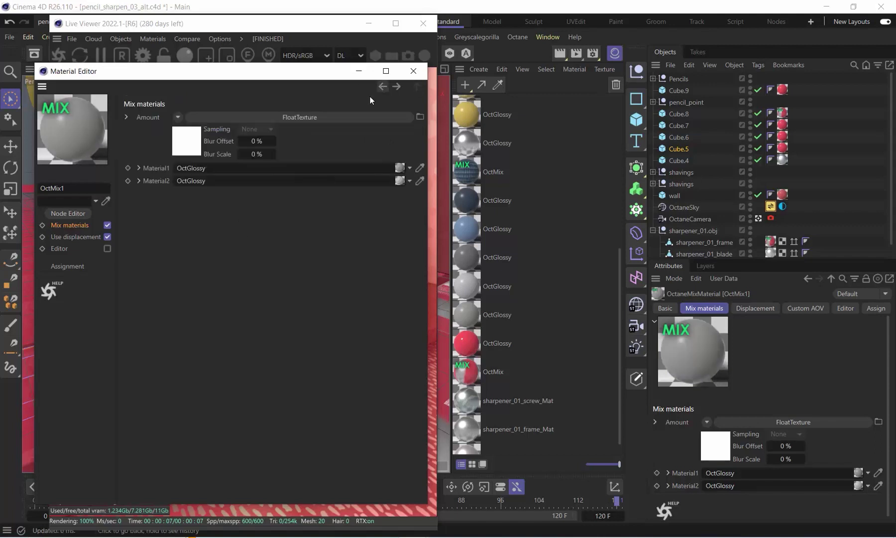
Replace the mix amount's FloatTexture with an Octane ImageTexture and open its shader settings.
{"action": "left_click", "coordinate": [177, 117]}
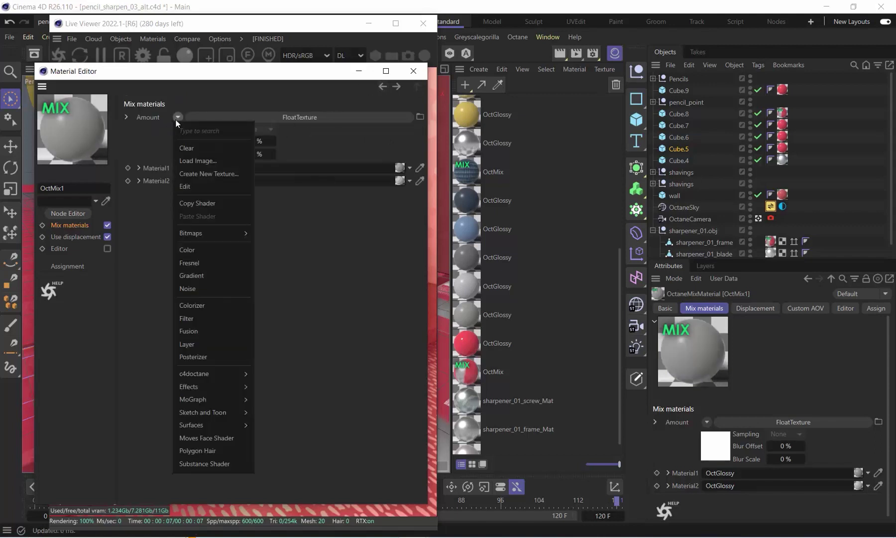
{"action": "mouse_move", "coordinate": [237, 377]}
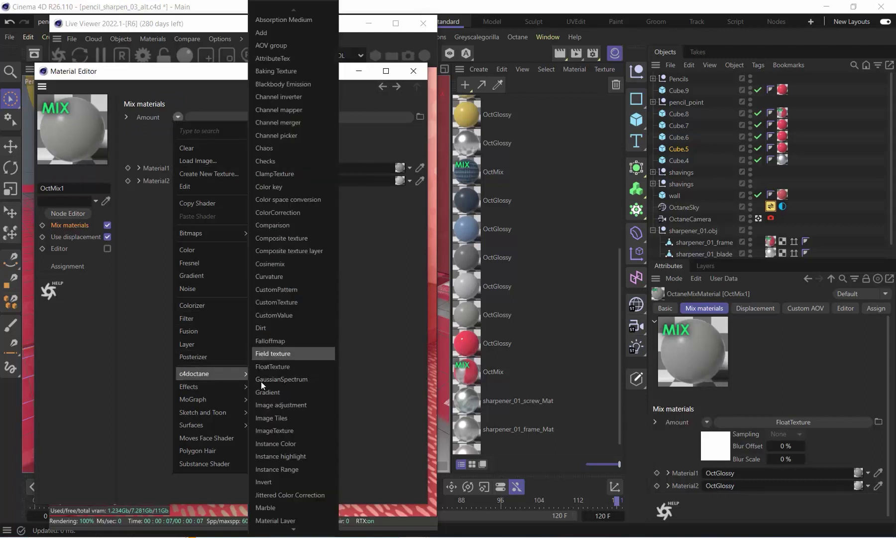
{"action": "left_click", "coordinate": [296, 431]}
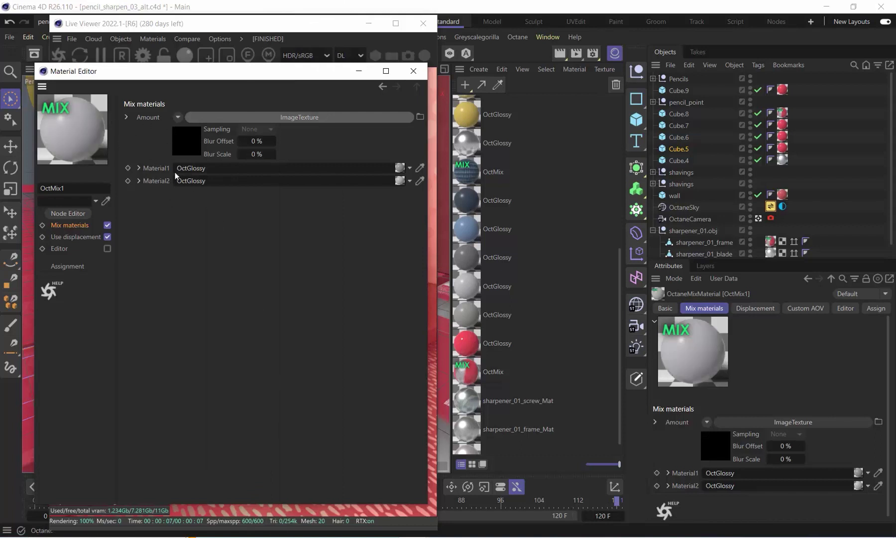
{"action": "left_click", "coordinate": [175, 145]}
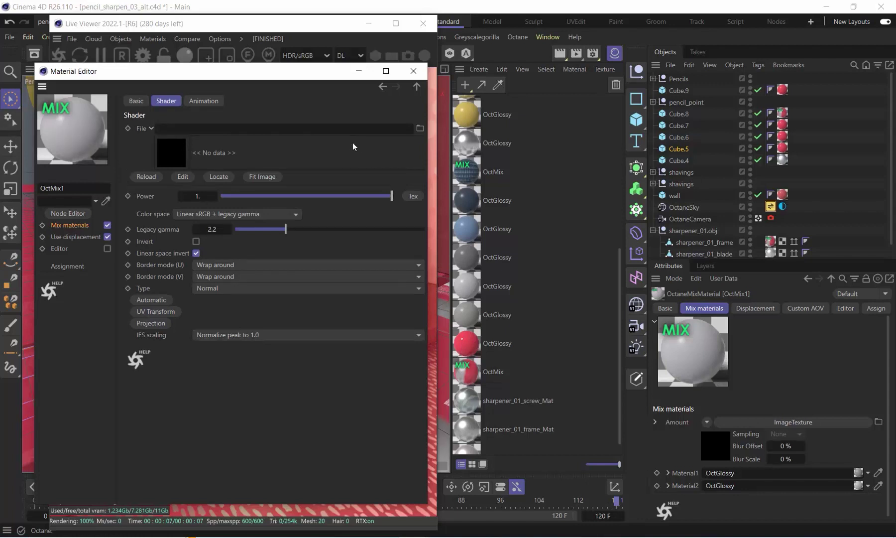
Open the Greyscalegorilla Plus Library and display its materials collection.
{"action": "left_click_drag", "start_coordinate": [300, 31], "coordinate": [410, 66]}
{"action": "left_click", "coordinate": [488, 35]}
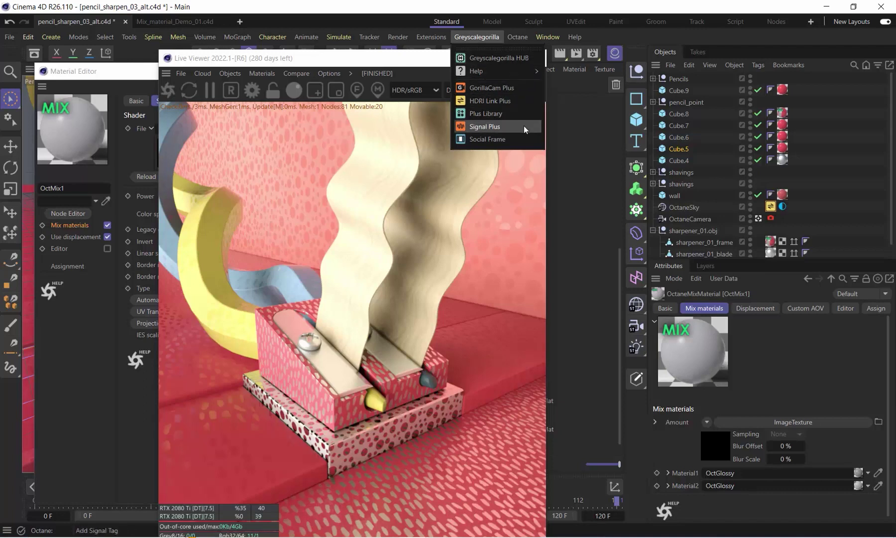
{"action": "left_click", "coordinate": [495, 114]}
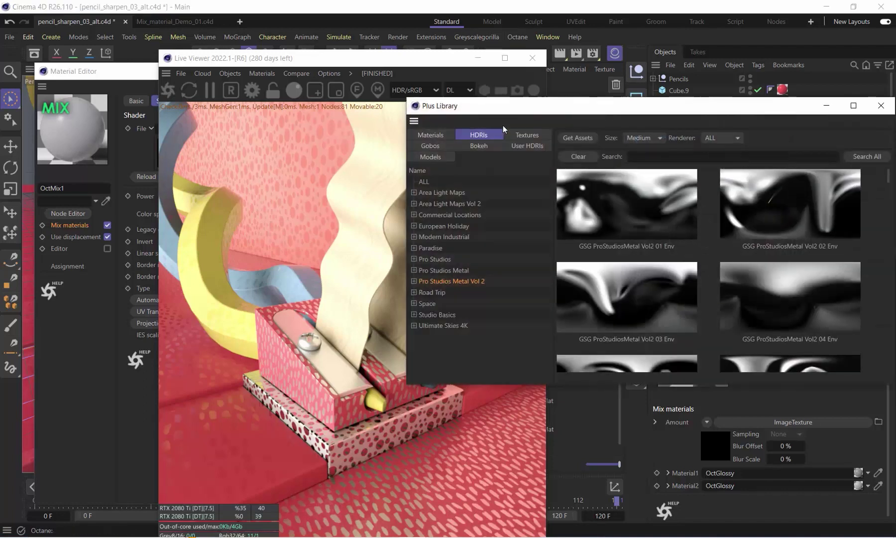
{"action": "left_click_drag", "start_coordinate": [539, 105], "coordinate": [480, 85]}
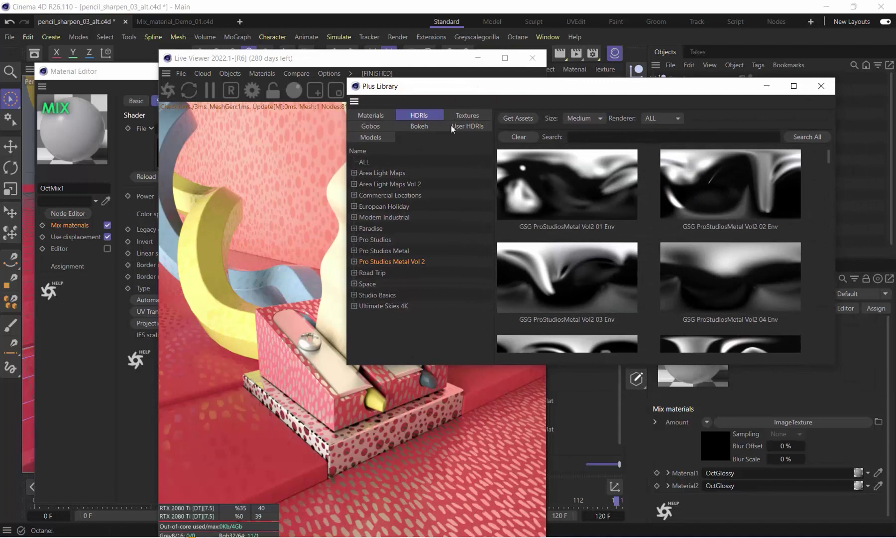
{"action": "left_click", "coordinate": [369, 115]}
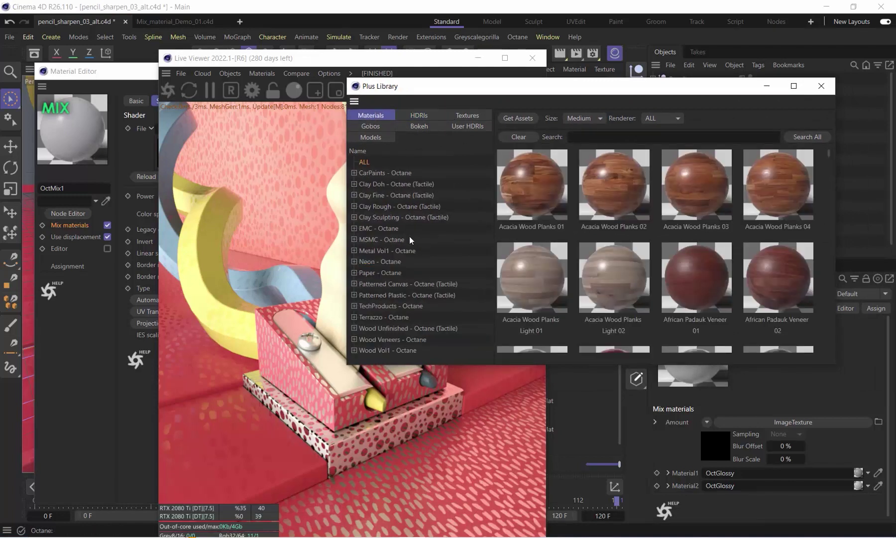
Display the textures collection in the Plus Library and browse the surface imperfection maps.
{"action": "left_click", "coordinate": [475, 116]}
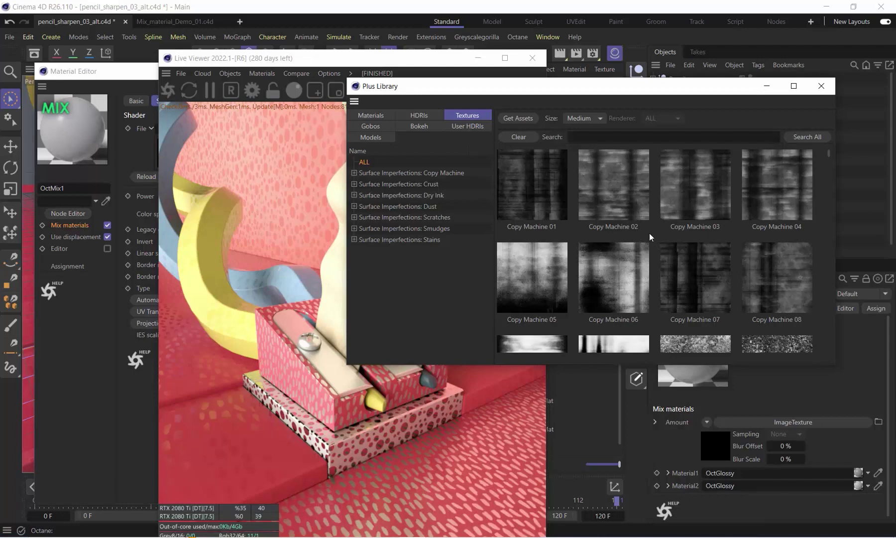
{"action": "scroll", "coordinate": [653, 228], "scroll_direction": "down", "scroll_amount": 4}
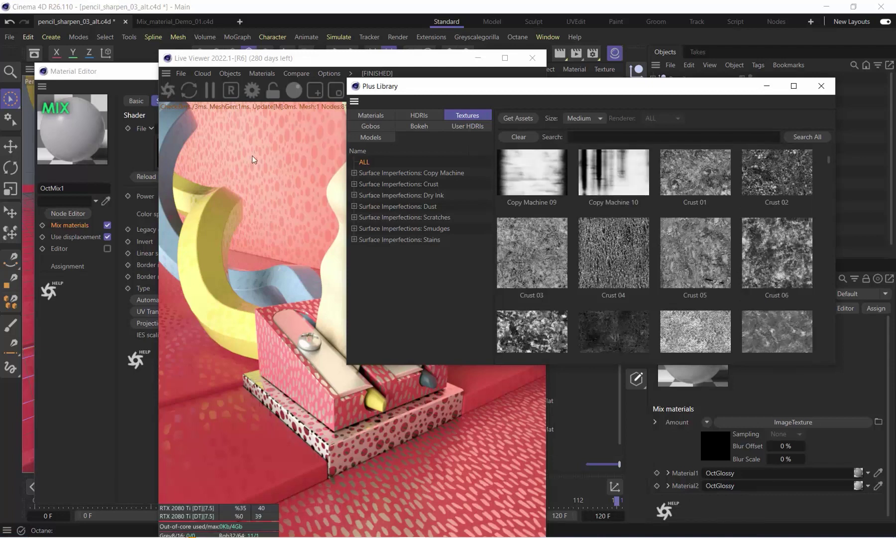
Clear the view of the material list and object hierarchy by moving the Material Editor and Plus Library aside and minimizing the Live Viewer.
{"action": "left_click_drag", "start_coordinate": [242, 60], "coordinate": [441, 31]}
{"action": "mouse_move", "coordinate": [161, 73]}
{"action": "left_mouse_down"}
{"action": "mouse_move", "coordinate": [109, 331]}
{"action": "mouse_move", "coordinate": [113, 356]}
{"action": "left_mouse_up"}
{"action": "left_click", "coordinate": [682, 31]}
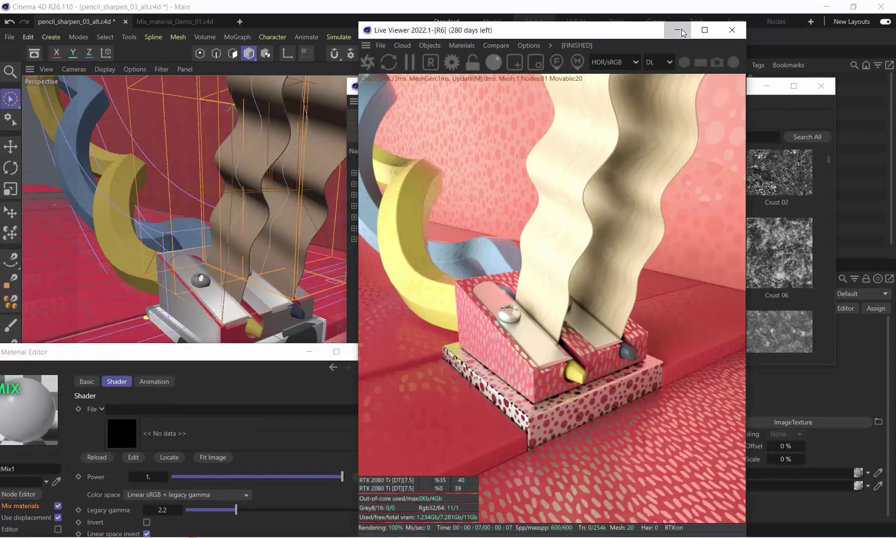
{"action": "left_click", "coordinate": [682, 31]}
{"action": "left_click_drag", "start_coordinate": [511, 86], "coordinate": [533, 462]}
Assign the OctMix1 material to the objects Cube.4 through Cube.9 and to the wall.
{"action": "left_click", "coordinate": [468, 119]}
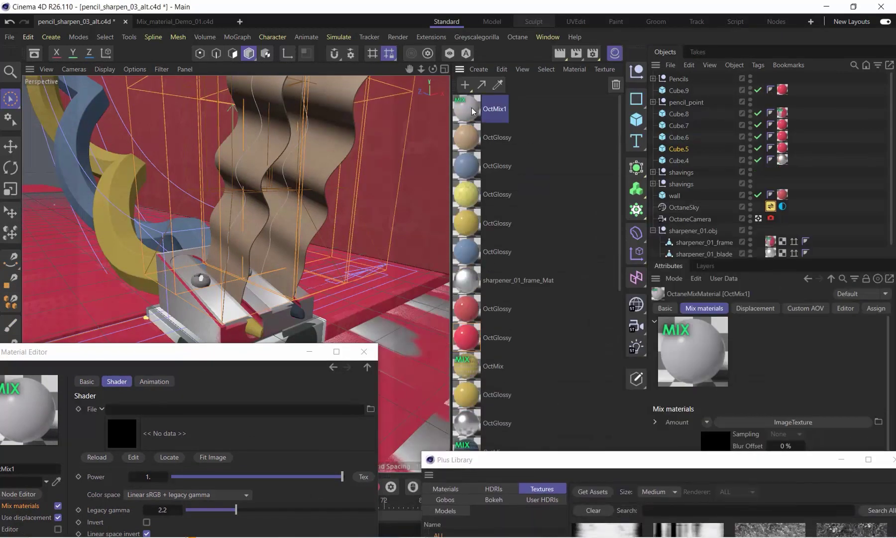
{"action": "left_click_drag", "start_coordinate": [473, 110], "coordinate": [782, 159]}
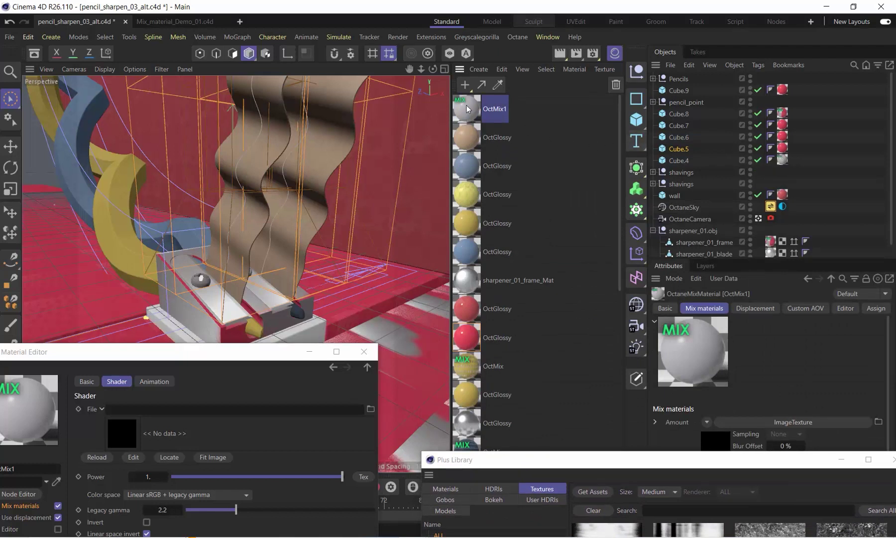
{"action": "left_click_drag", "start_coordinate": [467, 109], "coordinate": [783, 114]}
{"action": "left_click_drag", "start_coordinate": [496, 115], "coordinate": [782, 91]}
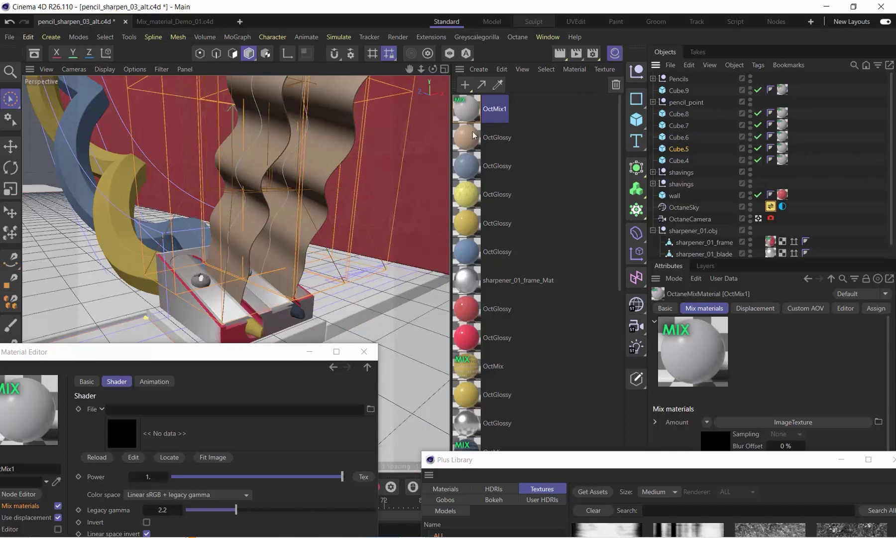
{"action": "left_click_drag", "start_coordinate": [468, 114], "coordinate": [783, 195]}
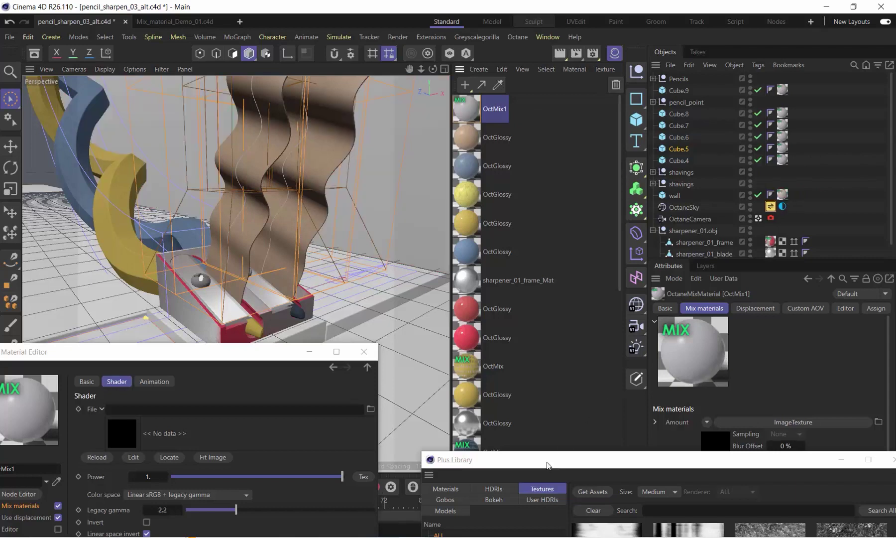
Bring the minimized Octane Live Viewer back to check the render with the mix material applied.
{"action": "mouse_move", "coordinate": [471, 536]}
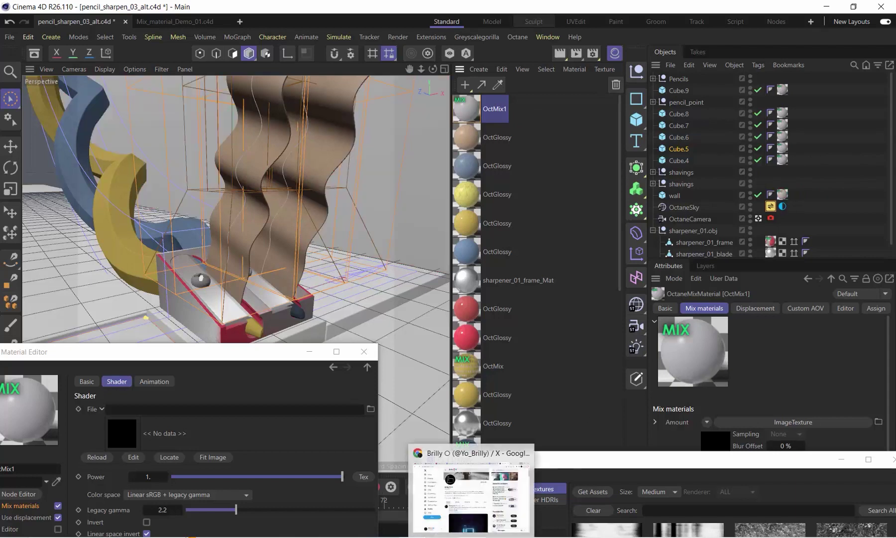
{"action": "mouse_move", "coordinate": [416, 536]}
{"action": "left_click", "coordinate": [384, 490]}
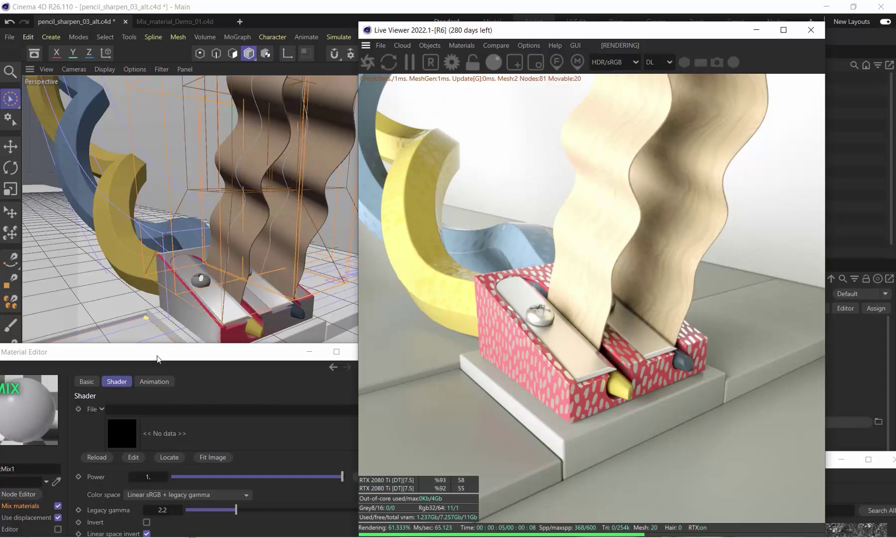
Load the Crust 02 texture from the Plus Library as the file of the mix amount's ImageTexture and uncover the render.
{"action": "left_click_drag", "start_coordinate": [158, 359], "coordinate": [164, 141]}
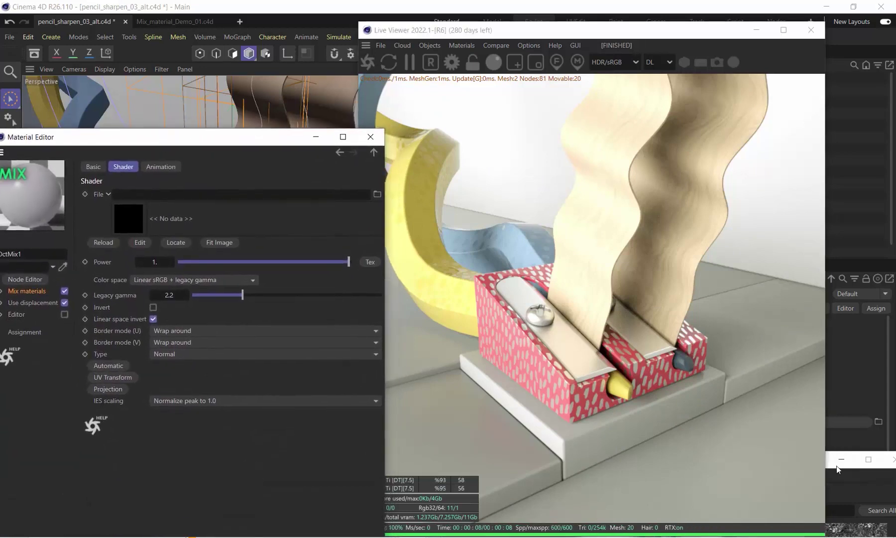
{"action": "left_click_drag", "start_coordinate": [830, 463], "coordinate": [812, 244]}
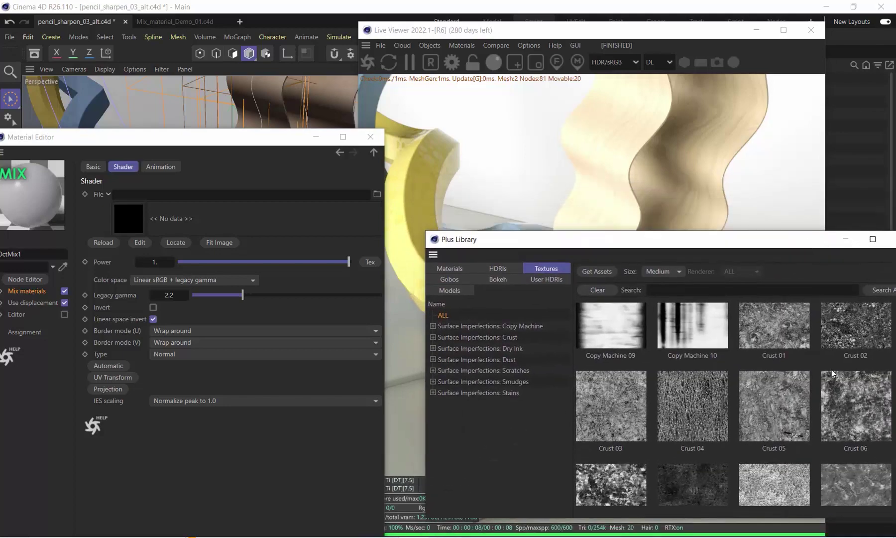
{"action": "left_click_drag", "start_coordinate": [862, 347], "coordinate": [201, 196]}
{"action": "left_click_drag", "start_coordinate": [573, 234], "coordinate": [681, 513]}
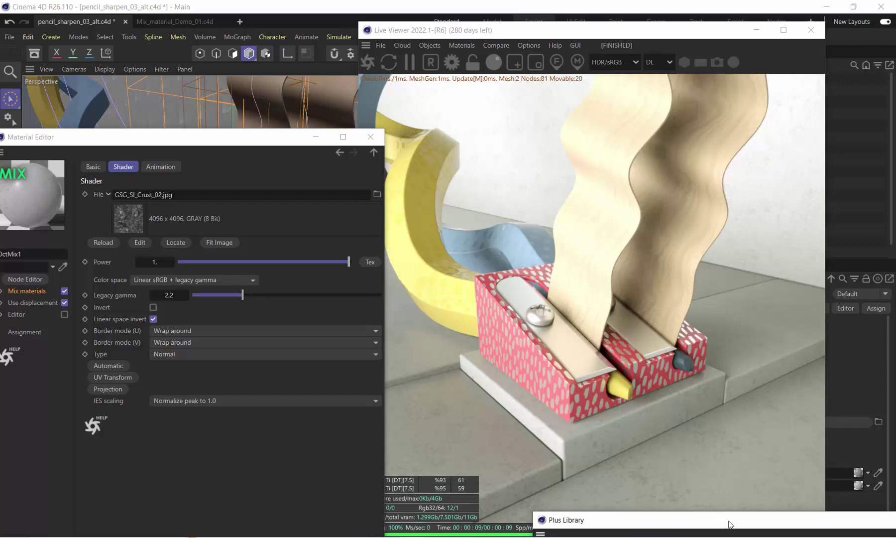
Narrow the Material Editor and arrange it, the Live Viewer and the Plus Library so the shader settings and render are both visible.
{"action": "left_click_drag", "start_coordinate": [731, 524], "coordinate": [720, 111]}
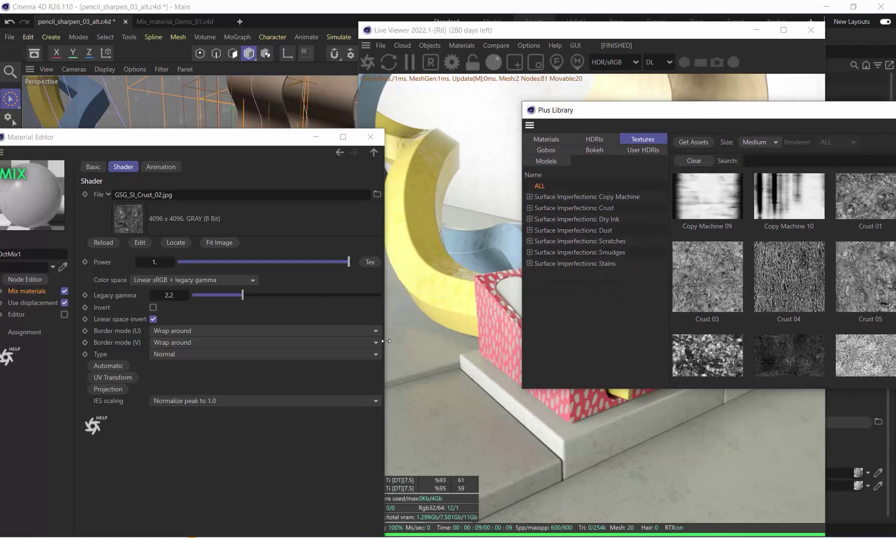
{"action": "left_click_drag", "start_coordinate": [387, 340], "coordinate": [250, 340]}
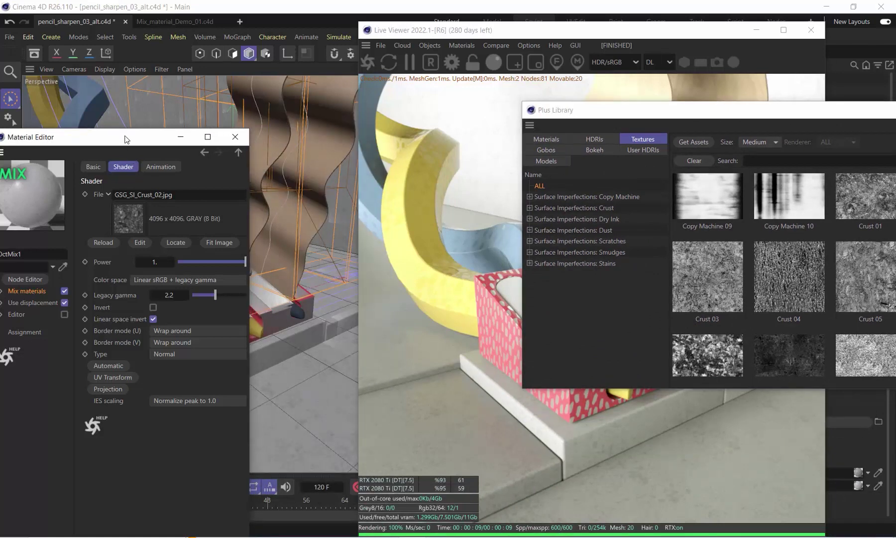
{"action": "left_click_drag", "start_coordinate": [440, 29], "coordinate": [250, 19]}
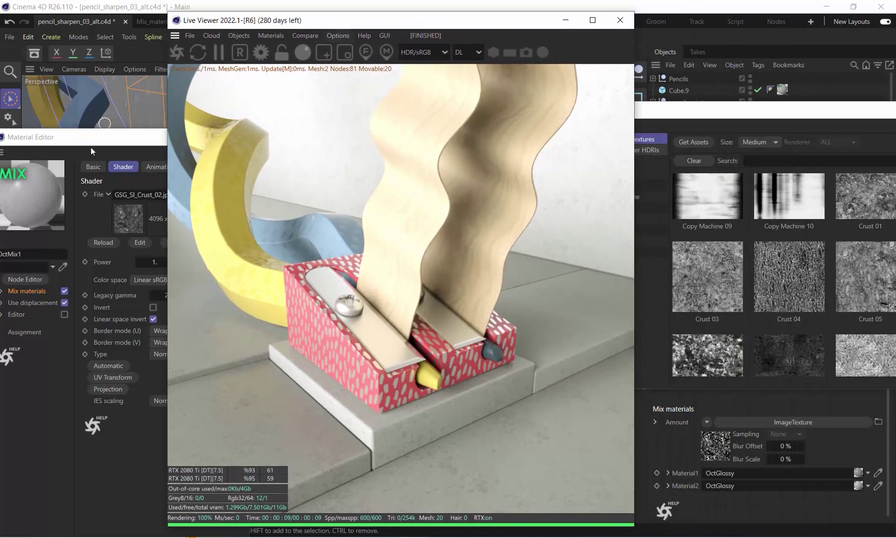
{"action": "left_click", "coordinate": [90, 141]}
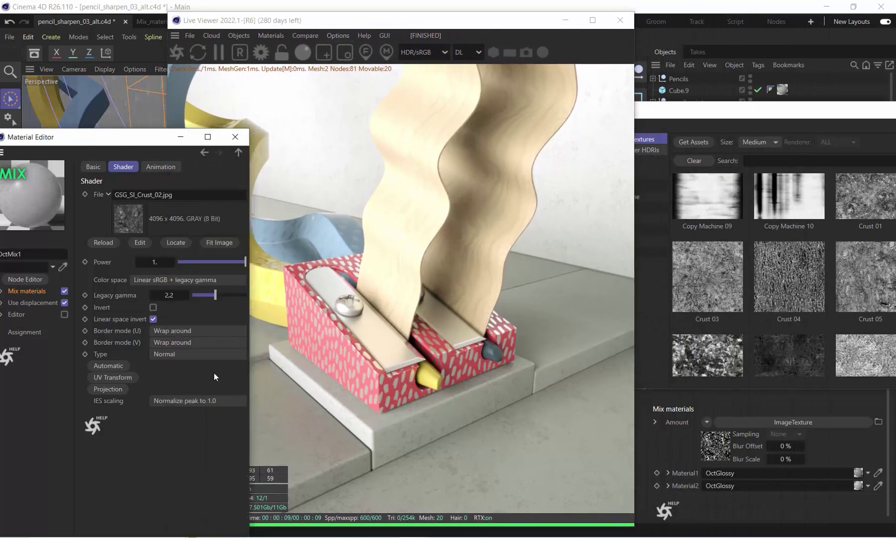
Replace the ImageTexture's file with Scratches 34 from the Surface Imperfections: Scratches category and turn on Invert.
{"action": "left_click", "coordinate": [670, 141]}
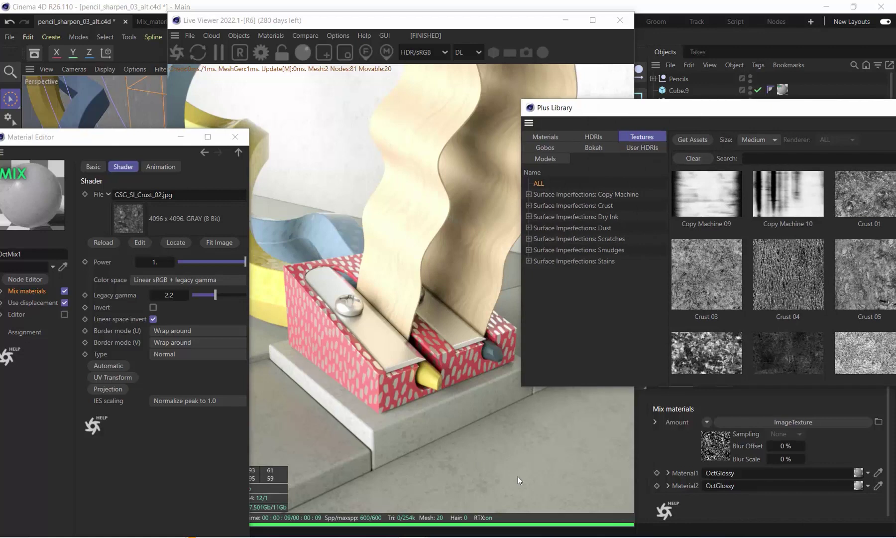
{"action": "scroll", "coordinate": [795, 297], "scroll_direction": "down", "scroll_amount": 5}
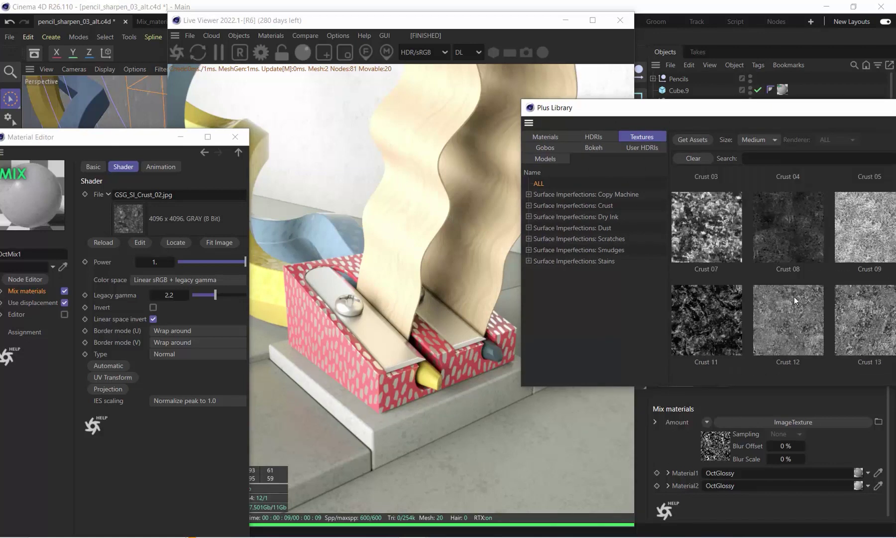
{"action": "scroll", "coordinate": [805, 301], "scroll_direction": "down", "scroll_amount": 3}
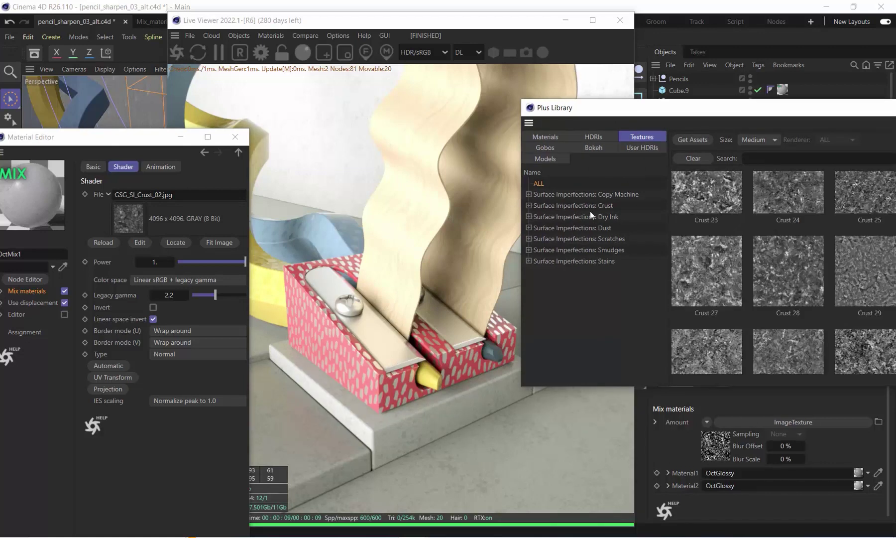
{"action": "left_click", "coordinate": [600, 240]}
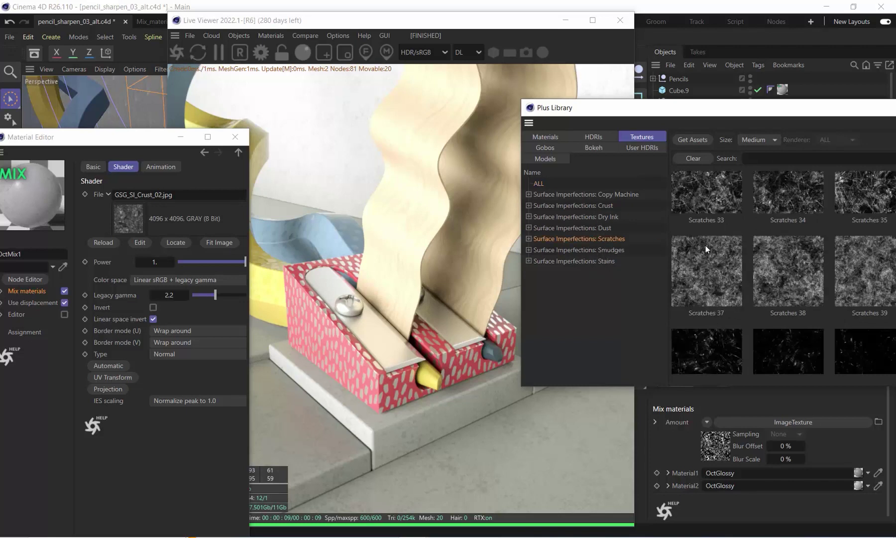
{"action": "left_click_drag", "start_coordinate": [813, 267], "coordinate": [144, 197]}
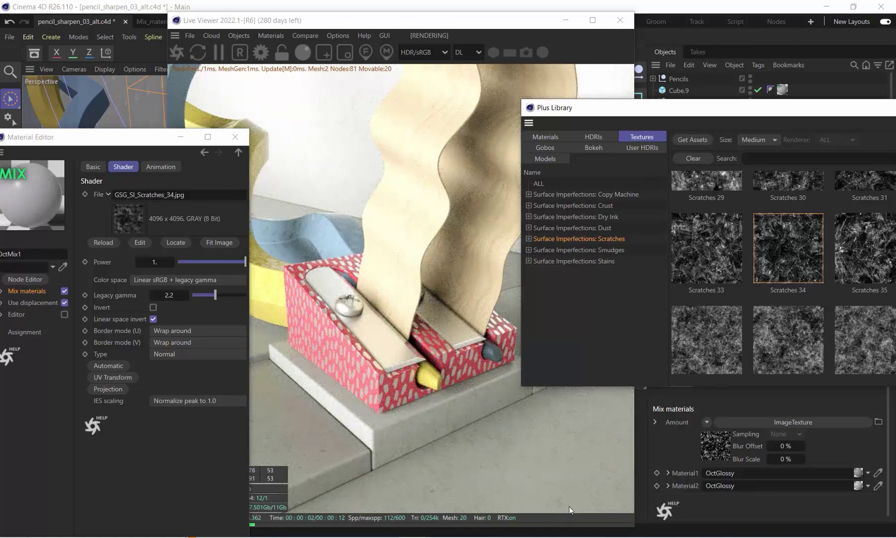
{"action": "left_click", "coordinate": [153, 307]}
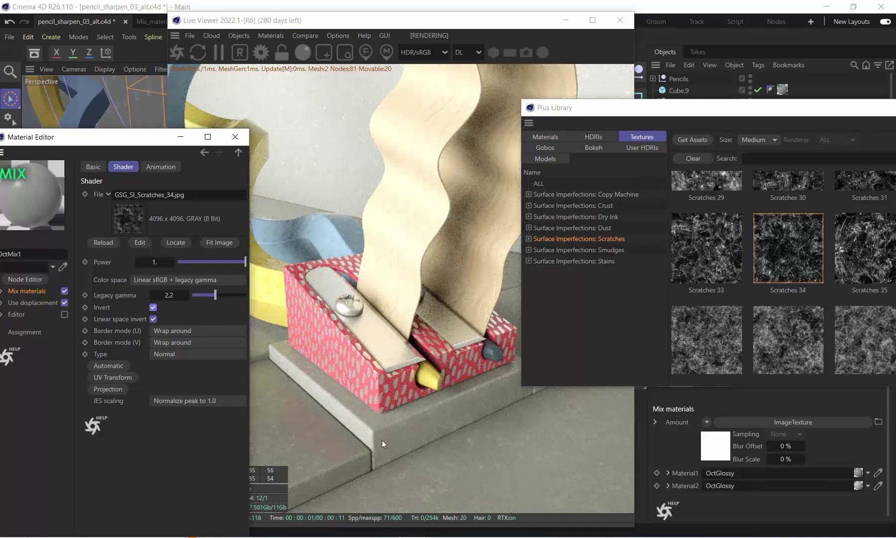
Close the Material Editor and the Plus Library to reveal the full render.
{"action": "left_click_drag", "start_coordinate": [606, 114], "coordinate": [710, 89]}
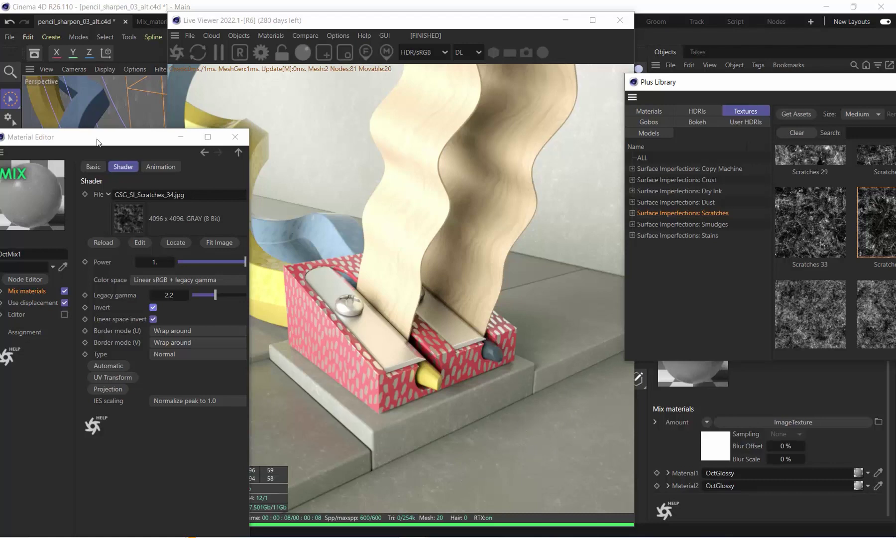
{"action": "left_click_drag", "start_coordinate": [97, 141], "coordinate": [212, 135]}
{"action": "left_click", "coordinate": [350, 130]}
{"action": "left_click_drag", "start_coordinate": [730, 82], "coordinate": [460, 79]}
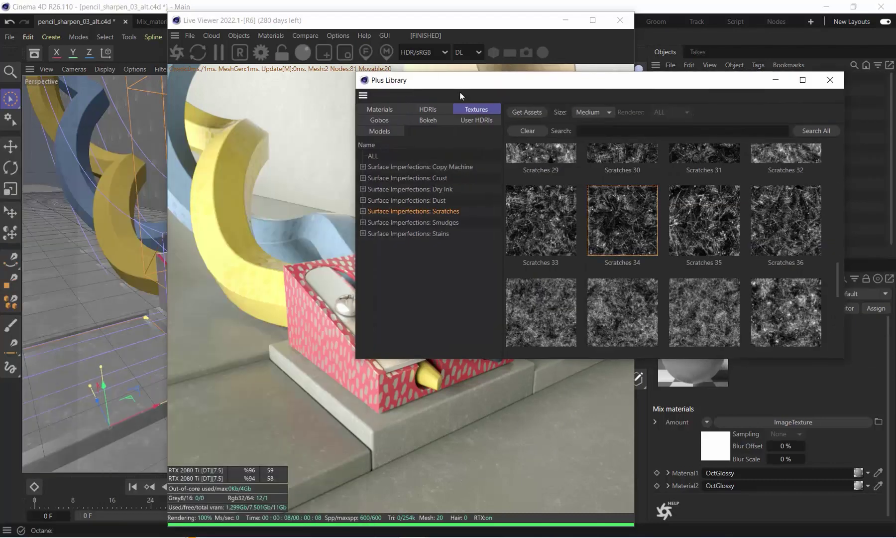
{"action": "left_click", "coordinate": [826, 79]}
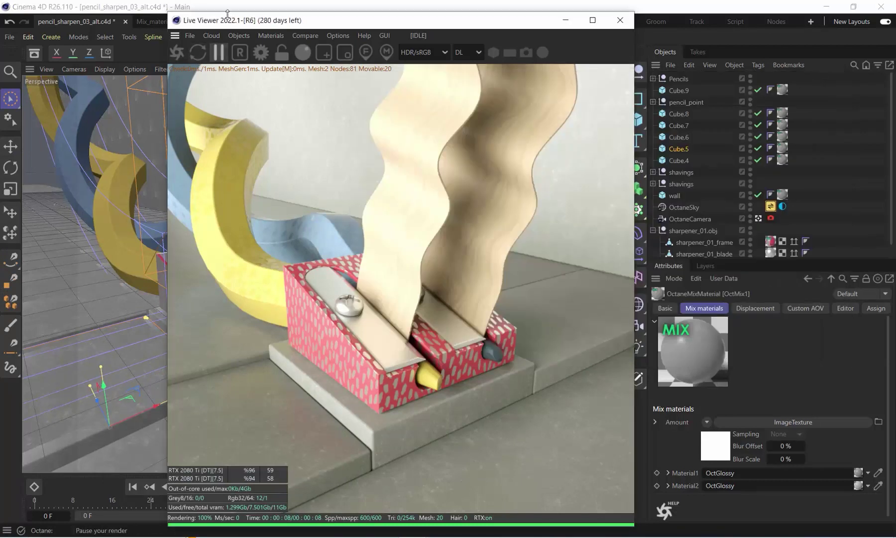
Switch to the Mix_material_Demo_01.c4d project and restart the Live Viewer render for its scene.
{"action": "left_click_drag", "start_coordinate": [231, 24], "coordinate": [349, 23]}
{"action": "left_click", "coordinate": [160, 21]}
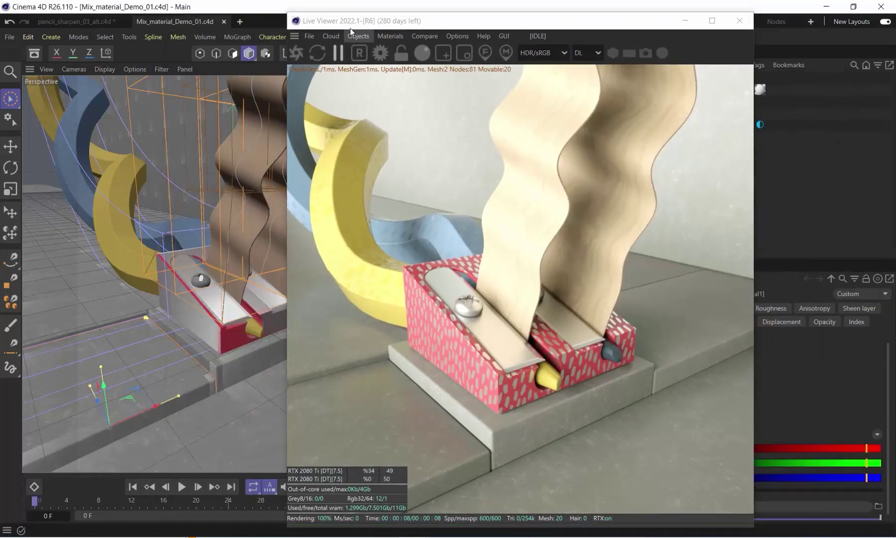
{"action": "left_click_drag", "start_coordinate": [433, 25], "coordinate": [526, 21]}
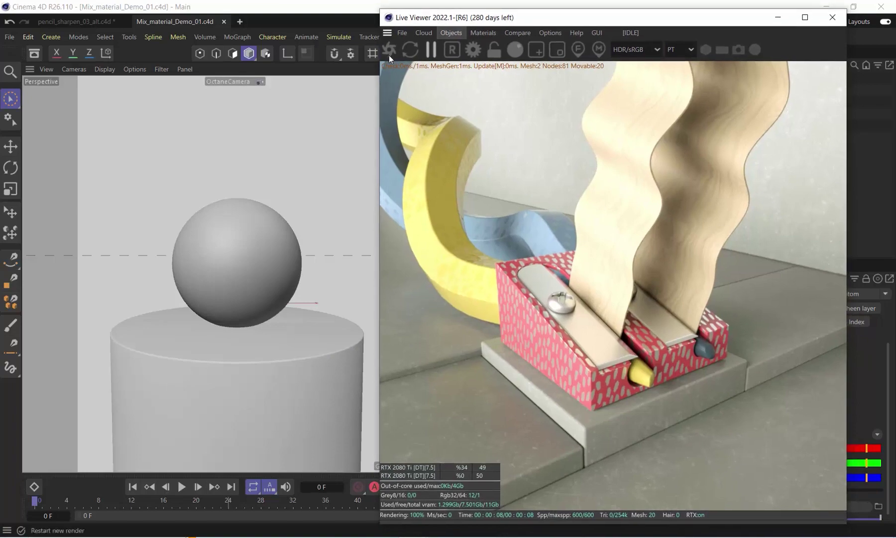
{"action": "left_click", "coordinate": [388, 52]}
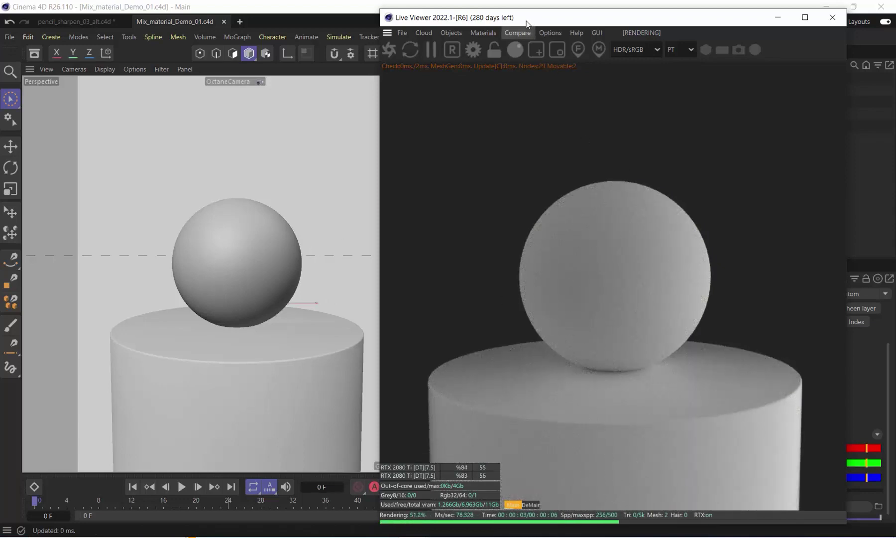
Uncover the material list beside the Live Viewer and create a new Octane Glossy Material.
{"action": "left_click_drag", "start_coordinate": [520, 25], "coordinate": [670, 38]}
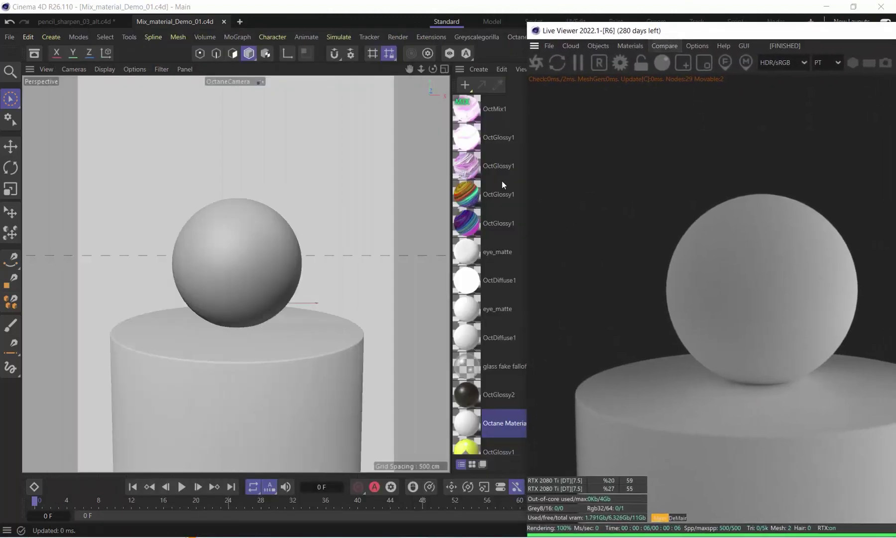
{"action": "left_click", "coordinate": [633, 45]}
{"action": "mouse_move", "coordinate": [686, 106]}
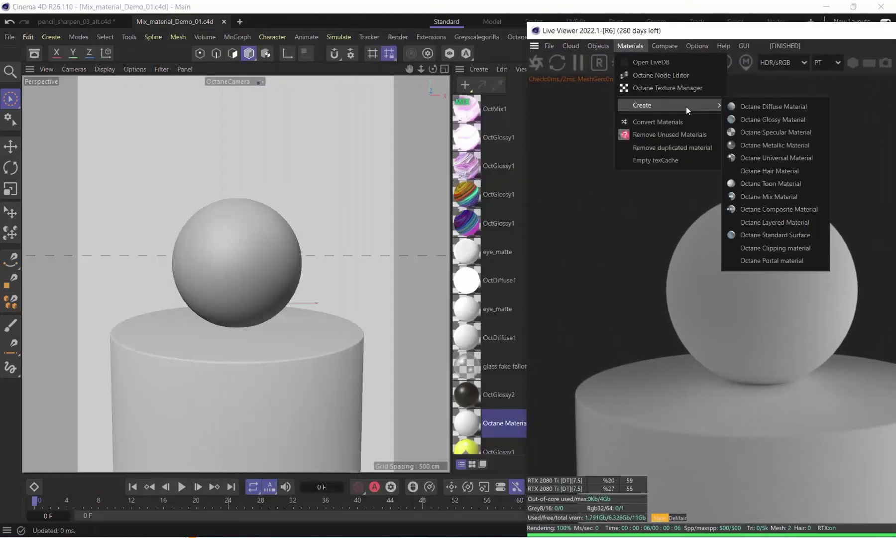
{"action": "left_click", "coordinate": [781, 119]}
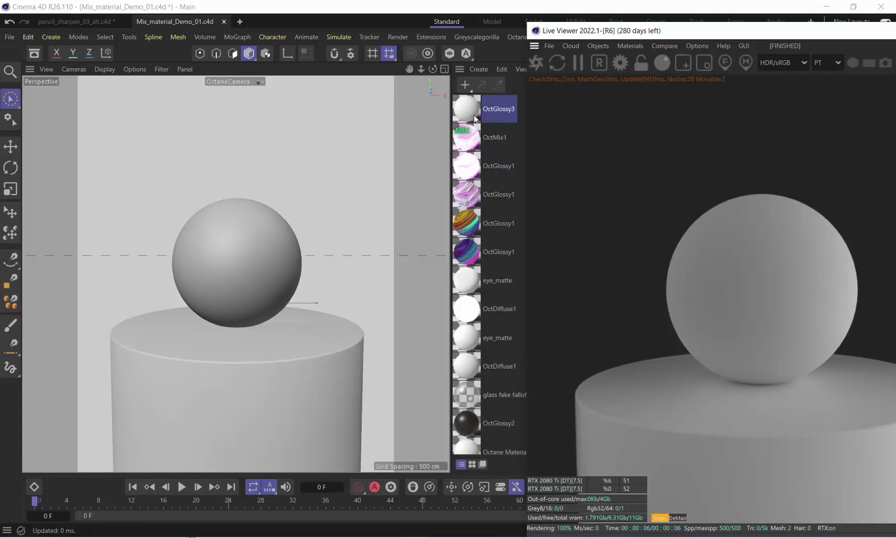
Open the new glossy material in the Material Editor and set its diffuse color to a light red, RGB 255, 79, 79.
{"action": "double_click", "coordinate": [468, 111]}
{"action": "left_click_drag", "start_coordinate": [550, 96], "coordinate": [329, 97]}
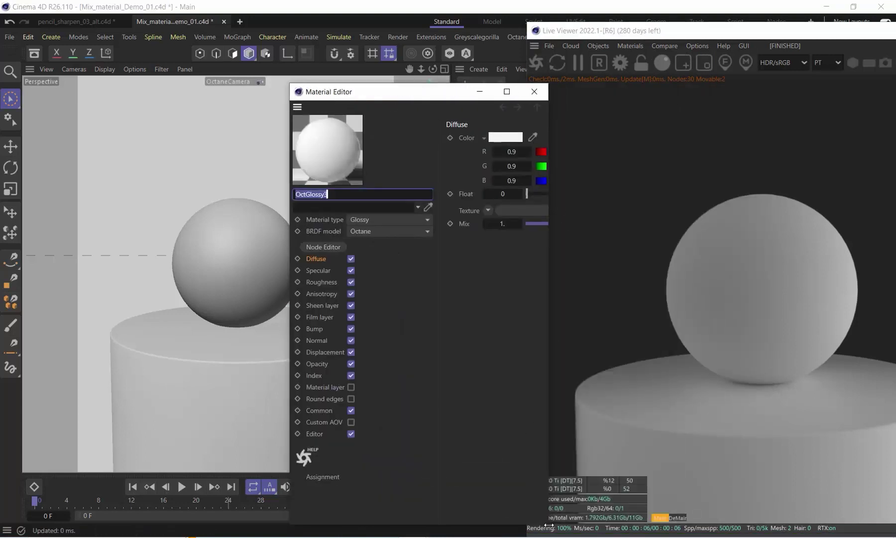
{"action": "left_click_drag", "start_coordinate": [549, 522], "coordinate": [541, 384]}
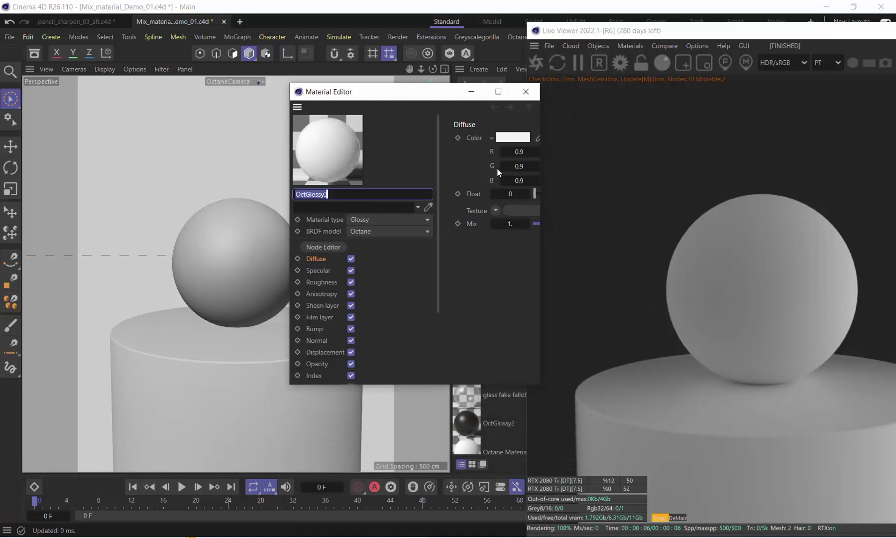
{"action": "left_click", "coordinate": [509, 137]}
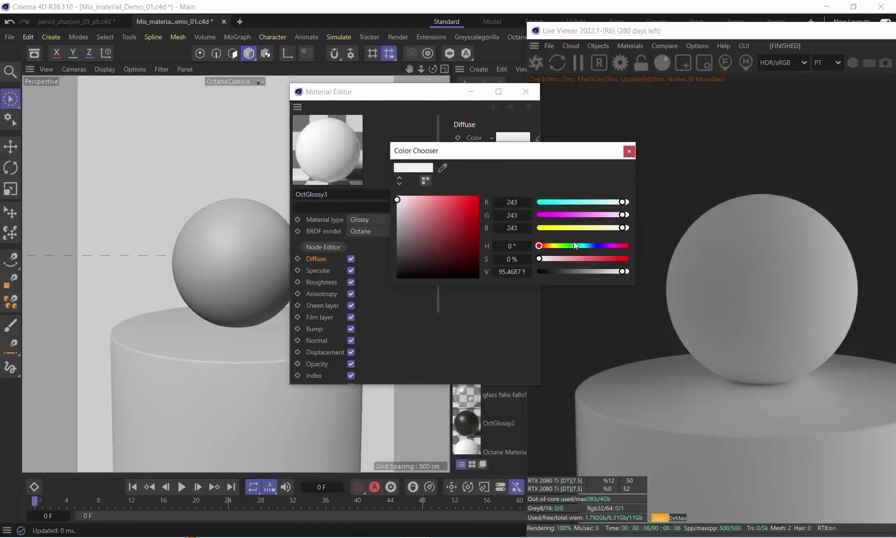
{"action": "left_click_drag", "start_coordinate": [440, 218], "coordinate": [453, 196]}
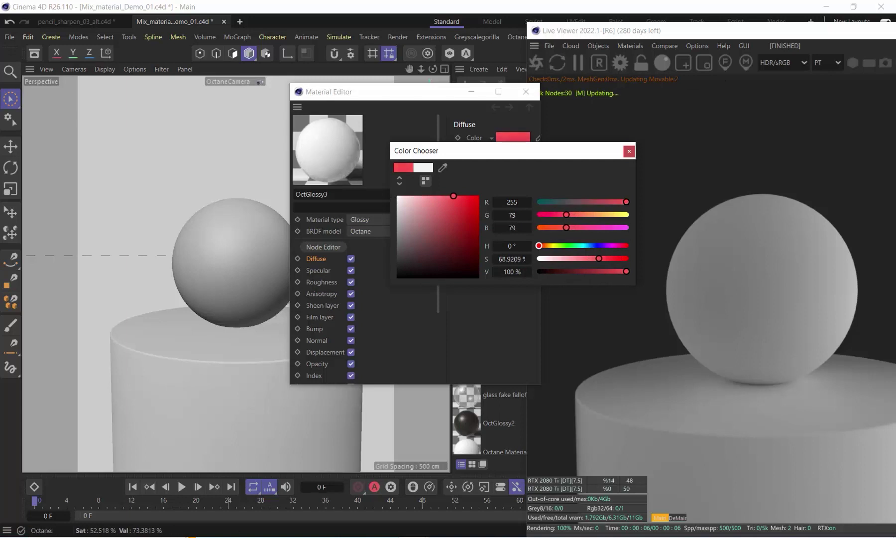
Close the color chooser and rename the red glossy material as glossy.
{"action": "left_click", "coordinate": [629, 151]}
{"action": "left_click", "coordinate": [318, 283]}
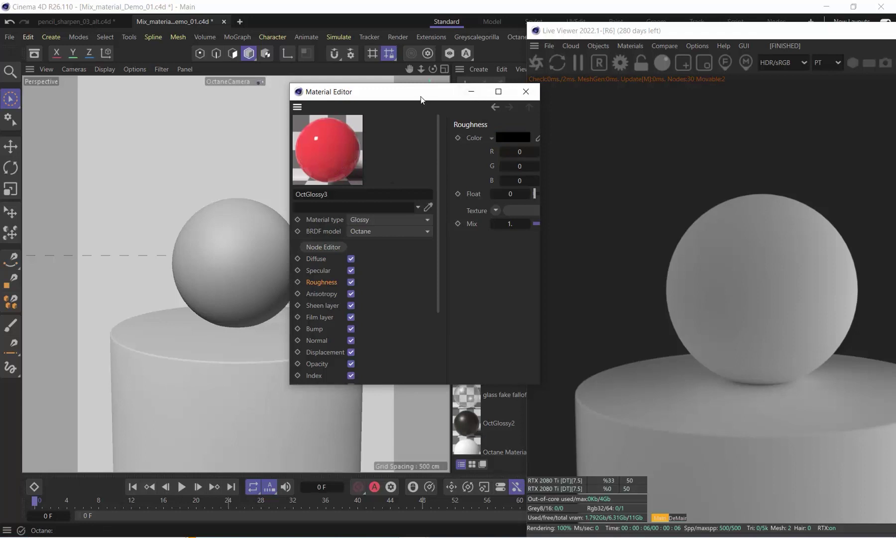
{"action": "left_click", "coordinate": [324, 198]}
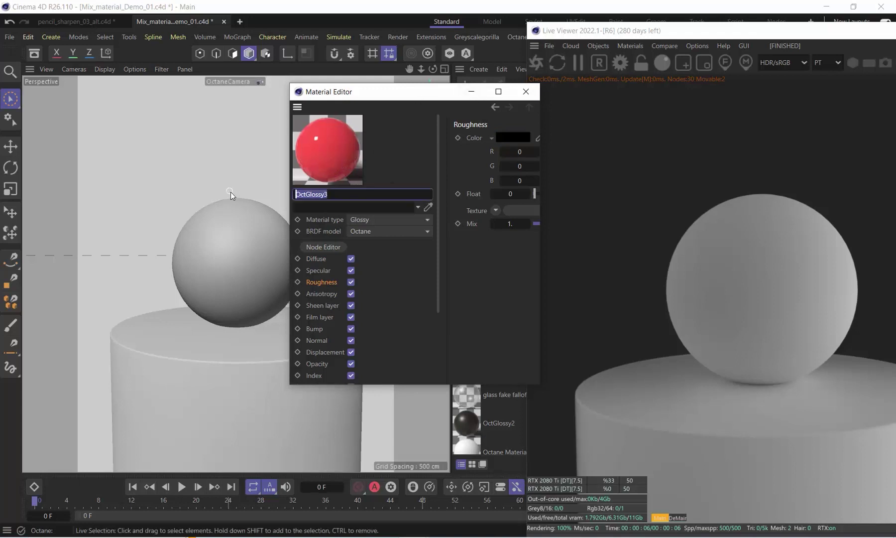
{"action": "type", "text": "glossy"}
Duplicate the glossy material and rename the copy as matte.
{"action": "left_click_drag", "start_coordinate": [510, 99], "coordinate": [381, 110]}
{"action": "left_click", "coordinate": [470, 112]}
{"action": "key", "text": "ctrl+c"}
{"action": "key", "text": "ctrl+v"}
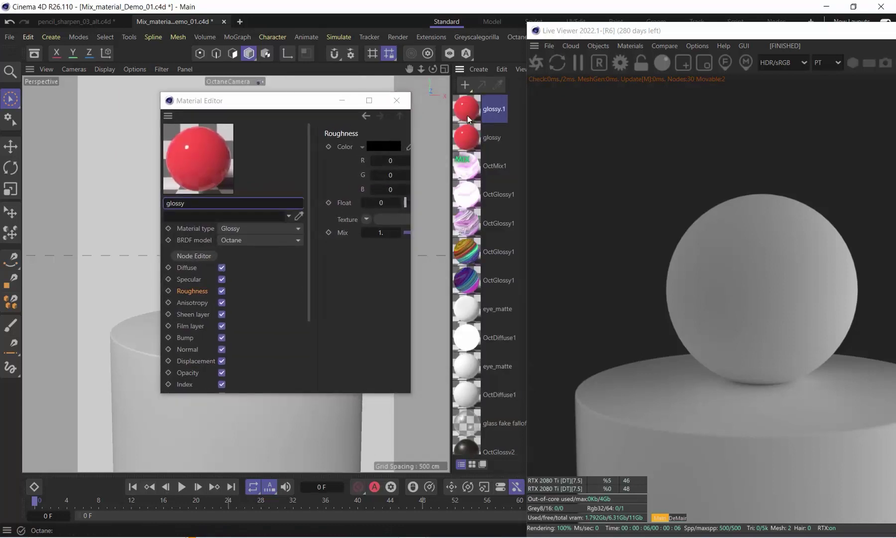
{"action": "left_click", "coordinate": [205, 203]}
{"action": "type", "text": "matte"}
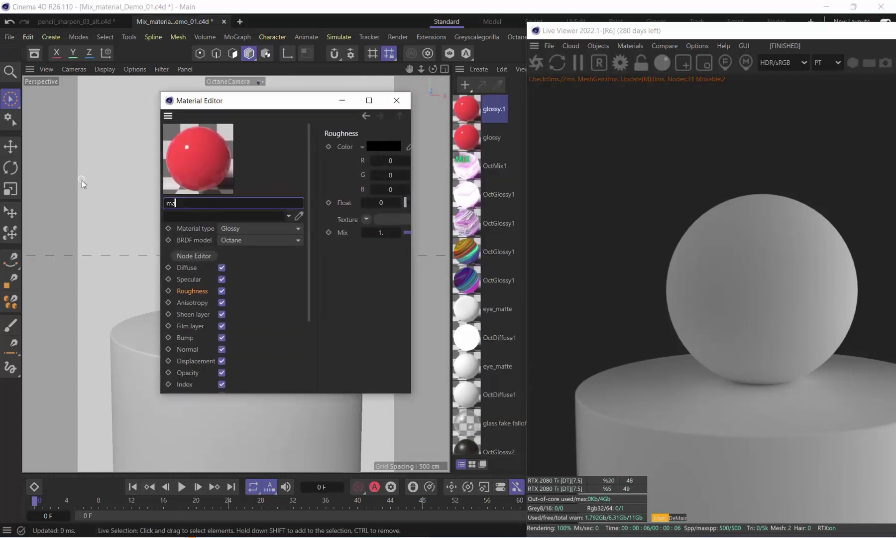
Set the matte material's roughness float to 0.5 and close the Material Editor.
{"action": "left_click", "coordinate": [201, 291]}
{"action": "left_click", "coordinate": [381, 203]}
{"action": "type", "text": "0.5"}
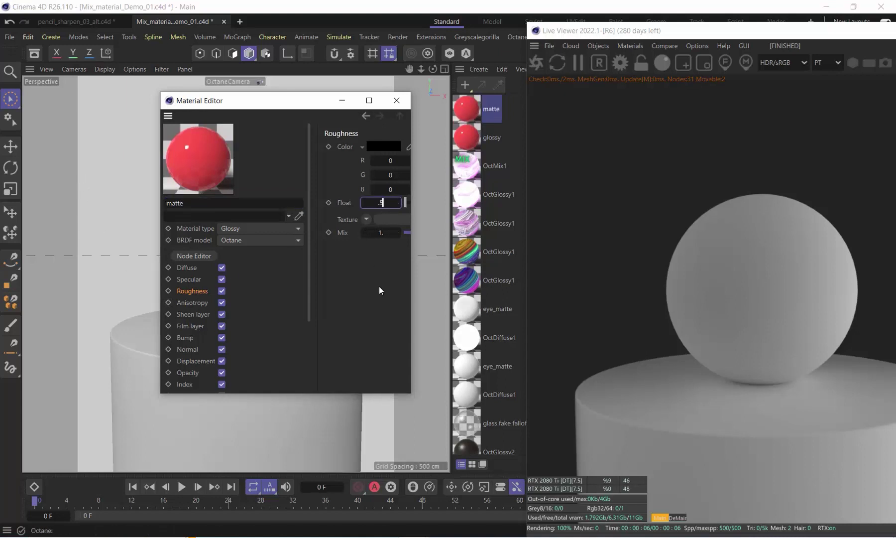
{"action": "key", "text": "Return"}
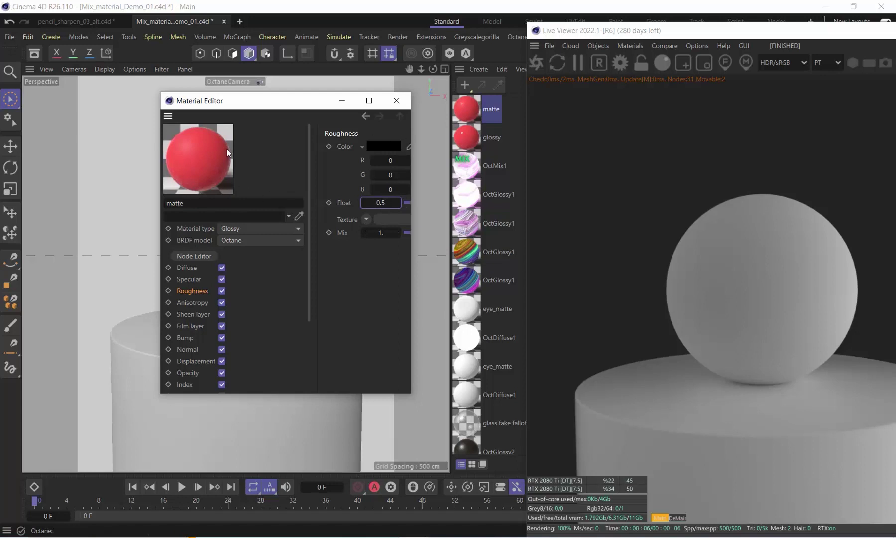
{"action": "left_click", "coordinate": [397, 101]}
Create a new Octane Mix Material from the Live Viewer.
{"action": "left_click", "coordinate": [631, 45]}
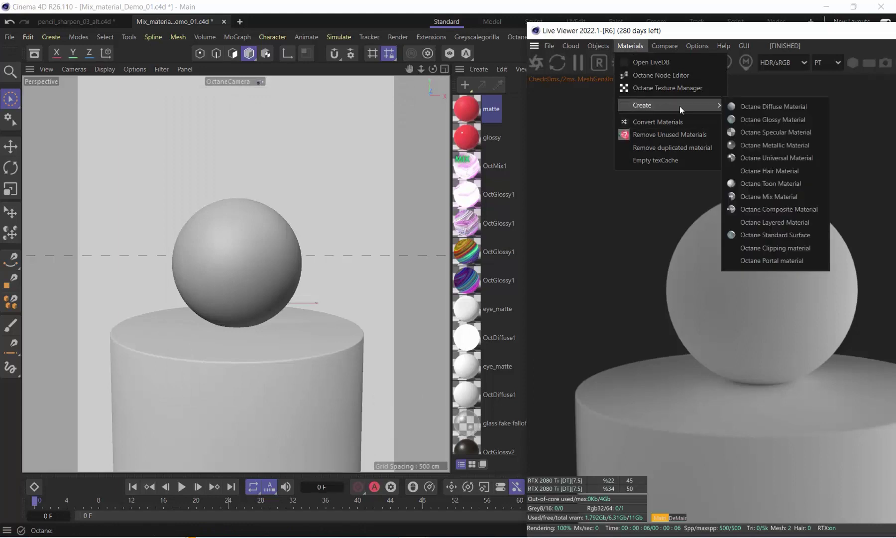
{"action": "mouse_move", "coordinate": [697, 105]}
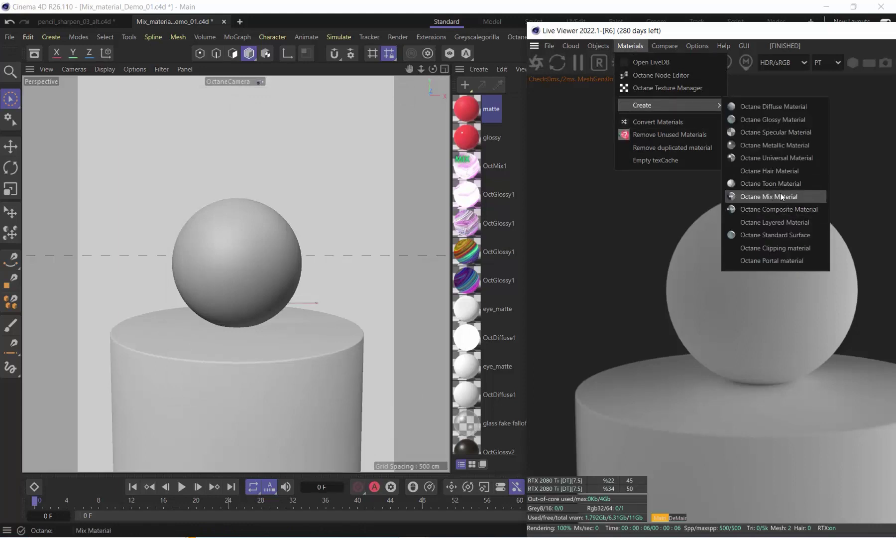
{"action": "left_click", "coordinate": [773, 195]}
Open the new mix material in an enlarged Material Editor and assign glossy as Material1 and matte as Material2.
{"action": "double_click", "coordinate": [473, 109]}
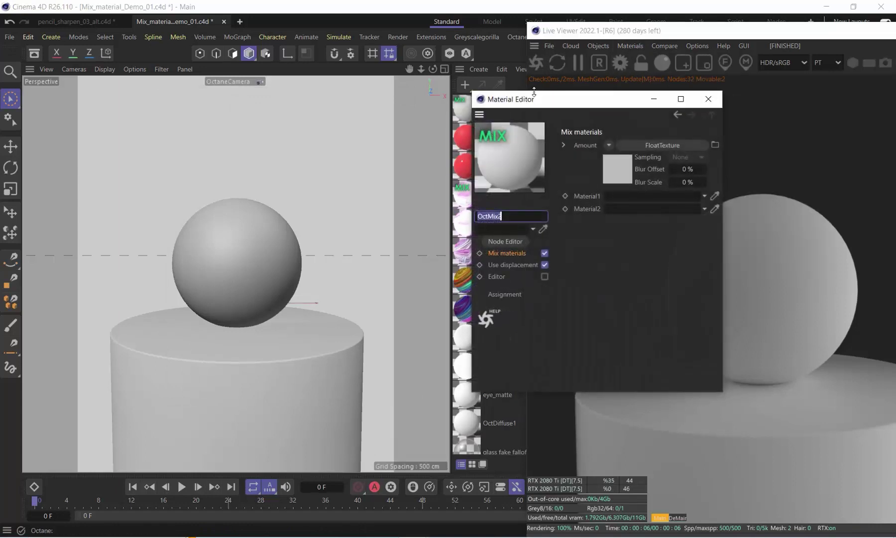
{"action": "left_click_drag", "start_coordinate": [547, 90], "coordinate": [169, 90]}
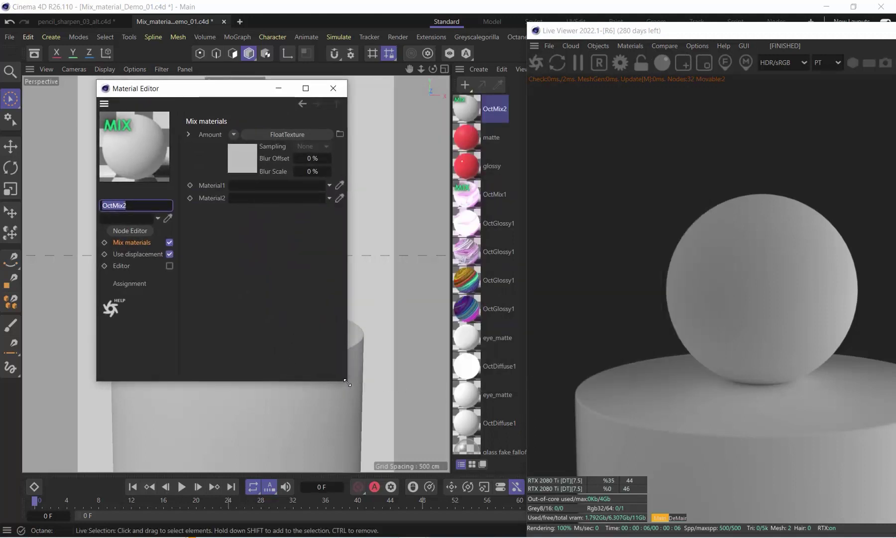
{"action": "left_click_drag", "start_coordinate": [347, 383], "coordinate": [423, 422]}
{"action": "left_click_drag", "start_coordinate": [480, 172], "coordinate": [249, 185]}
{"action": "left_click_drag", "start_coordinate": [468, 137], "coordinate": [253, 199]}
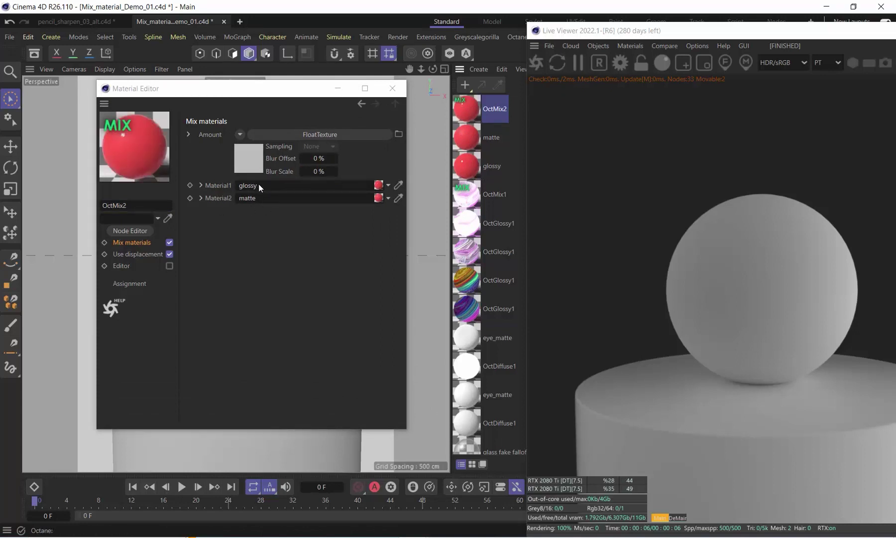
Set the mix material's Amount to an Octane ImageTexture and open its shader settings.
{"action": "left_click", "coordinate": [240, 134]}
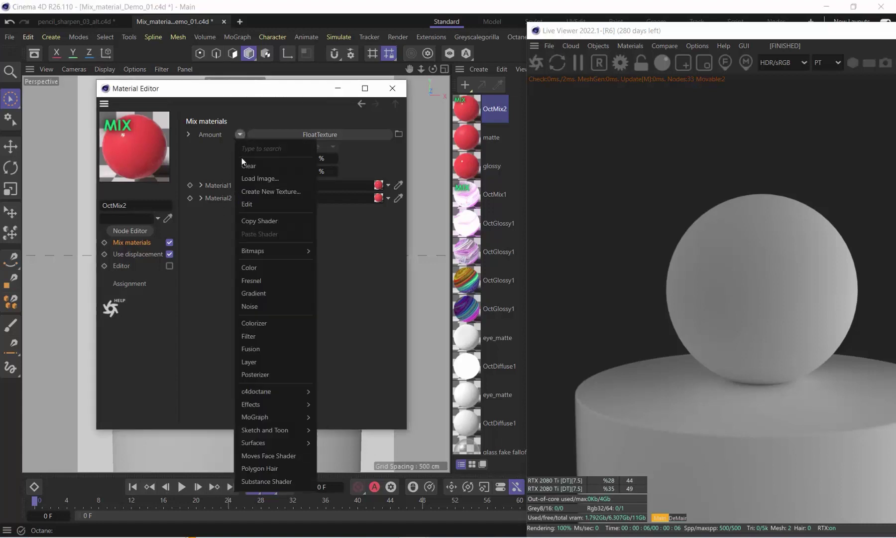
{"action": "mouse_move", "coordinate": [275, 394]}
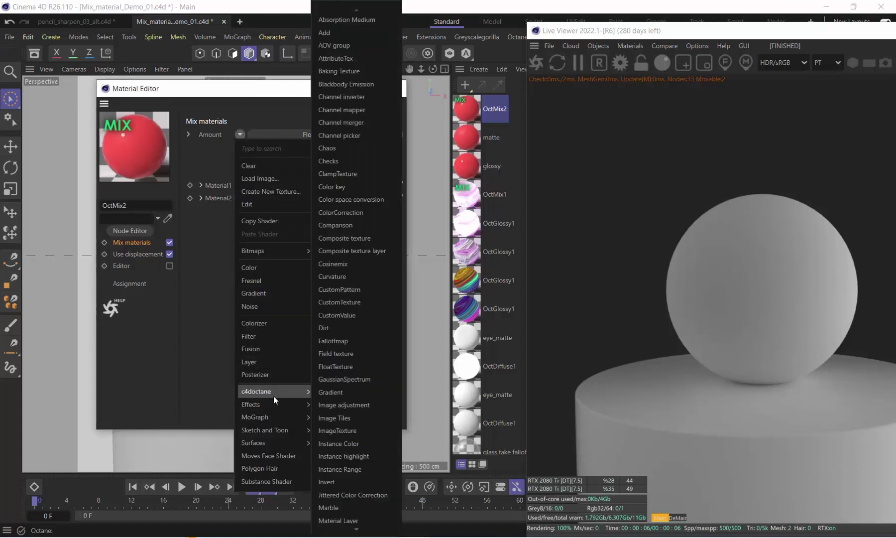
{"action": "left_click", "coordinate": [354, 431]}
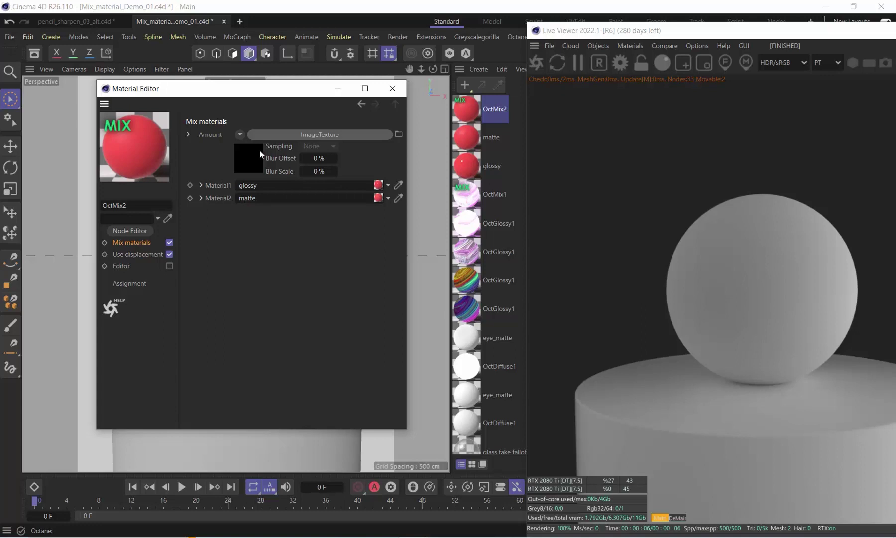
{"action": "left_click", "coordinate": [248, 154]}
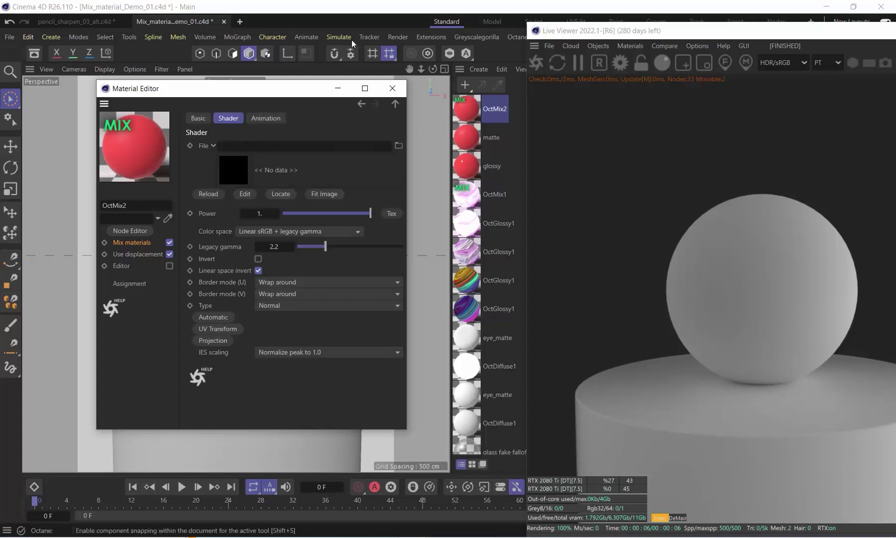
Open the Plus Library and load the Scratches 03 texture into the mix amount's image shader.
{"action": "left_click", "coordinate": [479, 38]}
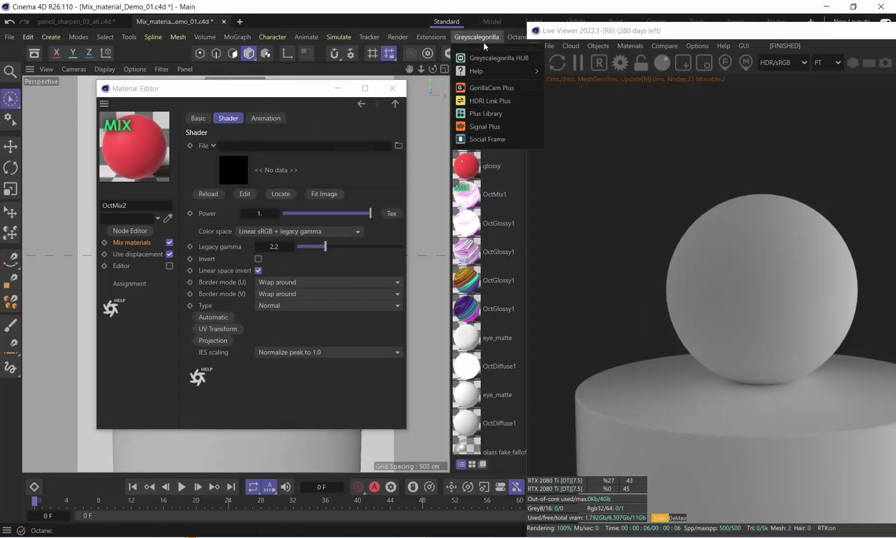
{"action": "left_click", "coordinate": [505, 115]}
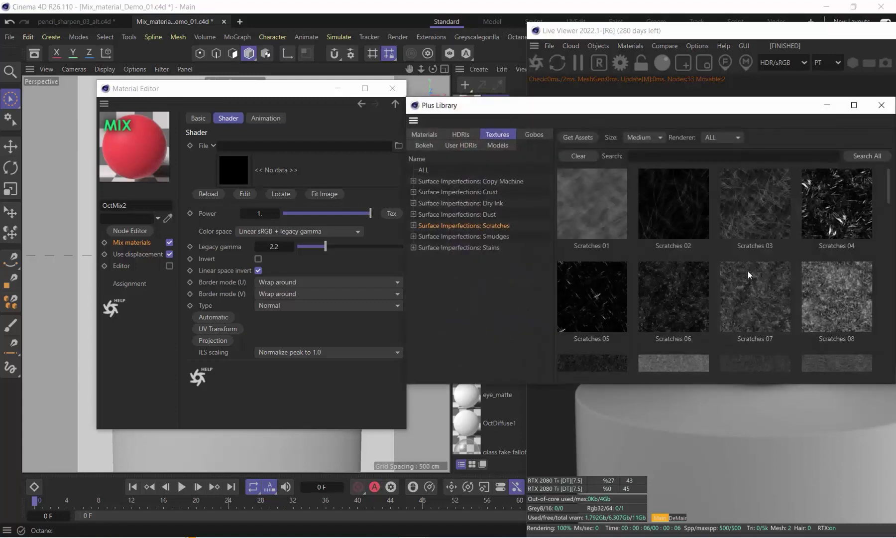
{"action": "left_click", "coordinate": [755, 202]}
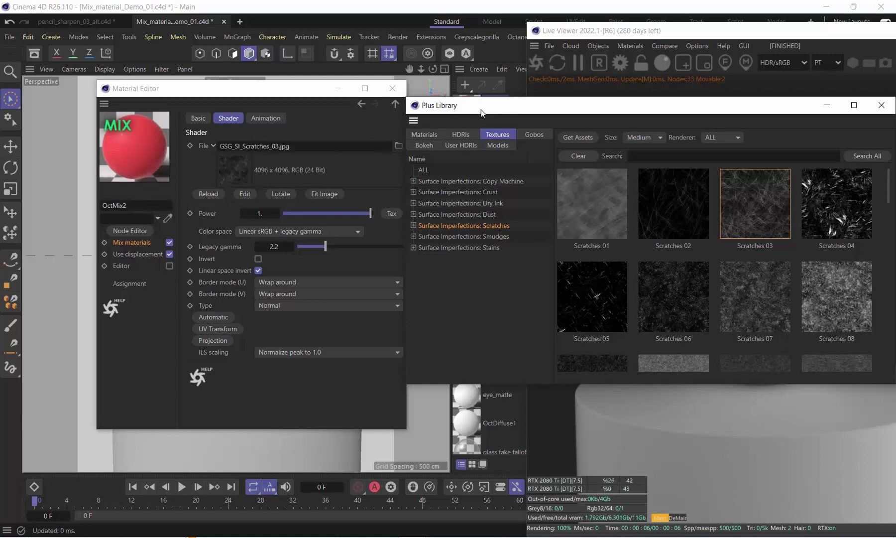
Rearrange the Plus Library and Live Viewer windows and apply the OctMix2 material to the Sphere.
{"action": "left_click_drag", "start_coordinate": [481, 112], "coordinate": [103, 219]}
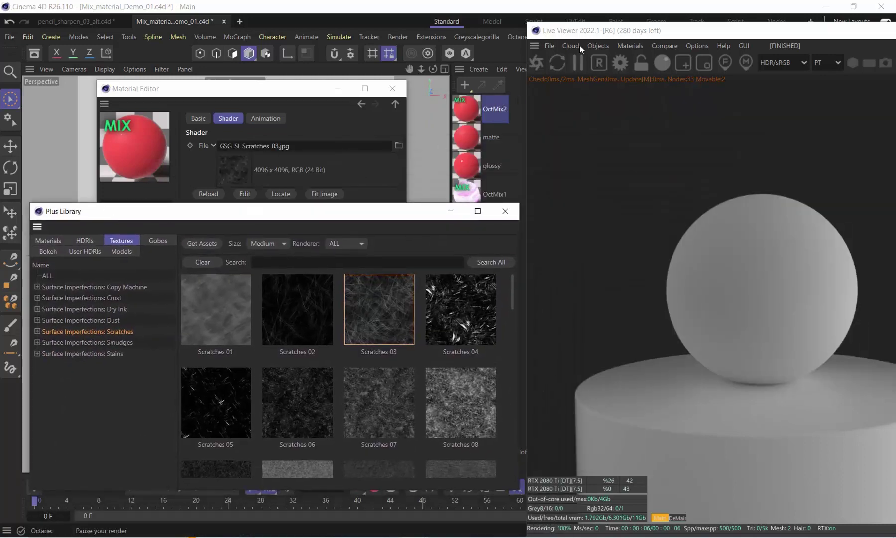
{"action": "left_click_drag", "start_coordinate": [580, 30], "coordinate": [641, 140]}
{"action": "left_click_drag", "start_coordinate": [474, 110], "coordinate": [681, 80]}
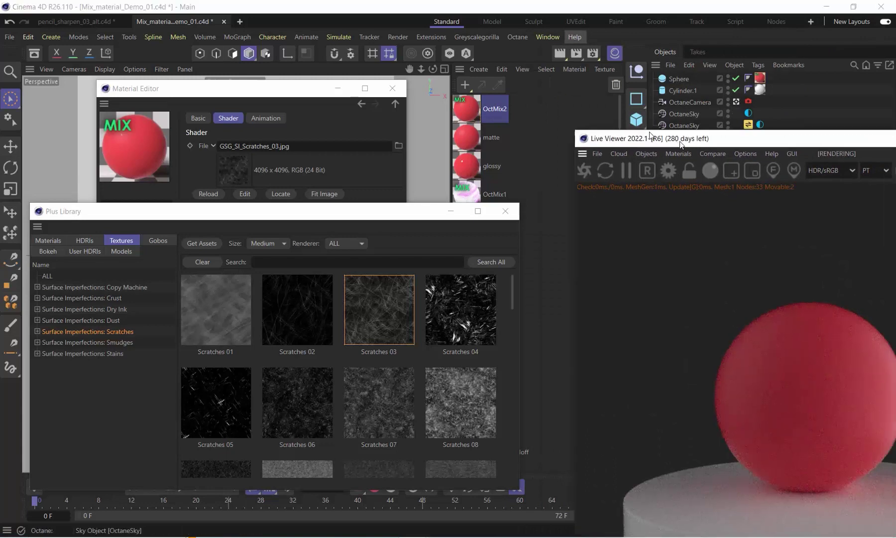
{"action": "left_click_drag", "start_coordinate": [699, 141], "coordinate": [642, 64]}
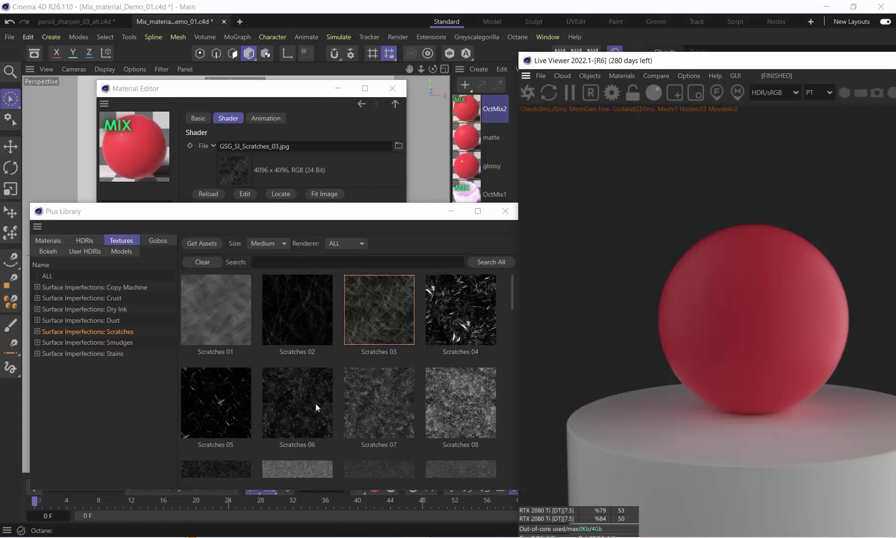
Replace the mix amount's image with Smudges 18 from the Surface Imperfections: Smudges category.
{"action": "left_click", "coordinate": [116, 340]}
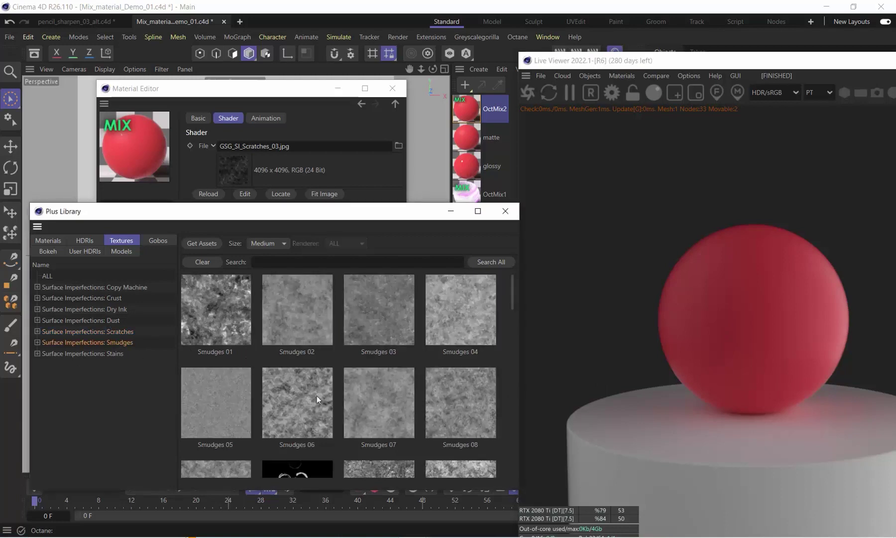
{"action": "scroll", "coordinate": [316, 396], "scroll_direction": "down", "scroll_amount": 3}
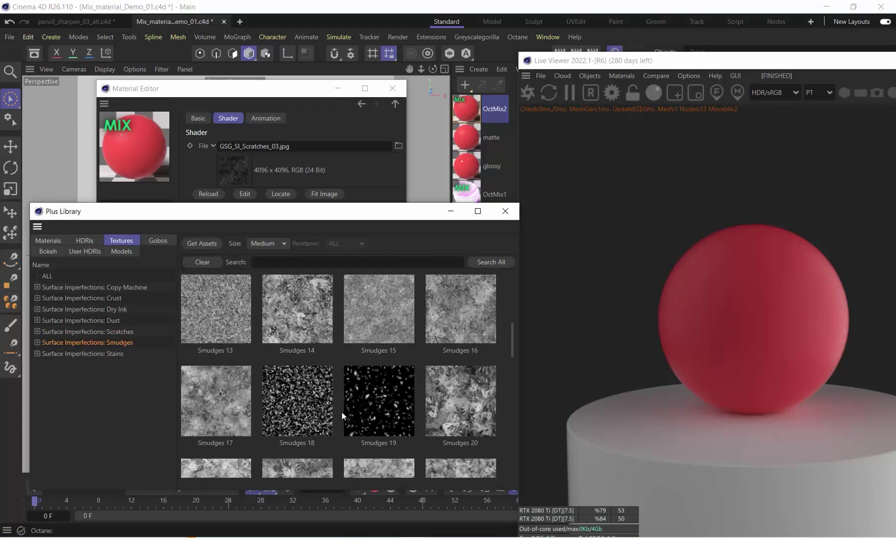
{"action": "left_click_drag", "start_coordinate": [291, 408], "coordinate": [260, 146]}
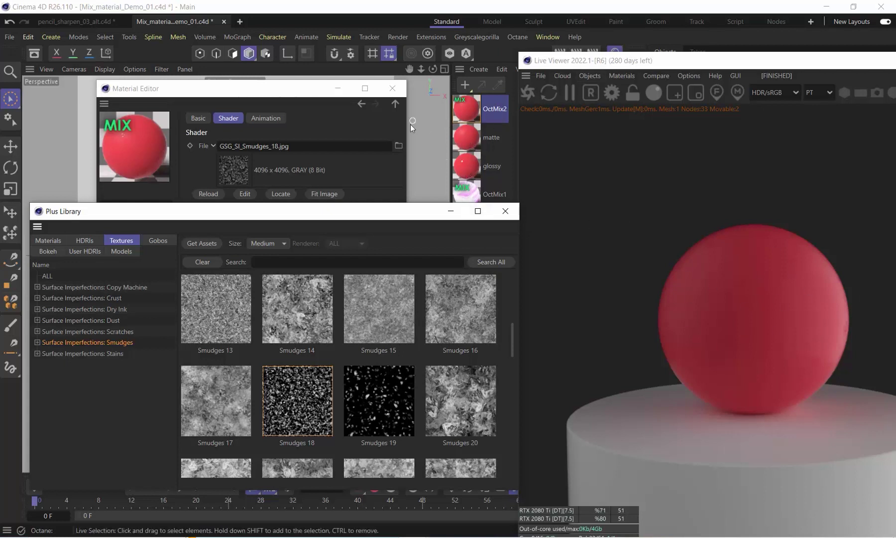
Lighten the matte material's diffuse color to RGB 255, 113, 113 and close the Material Editor.
{"action": "left_click", "coordinate": [473, 142]}
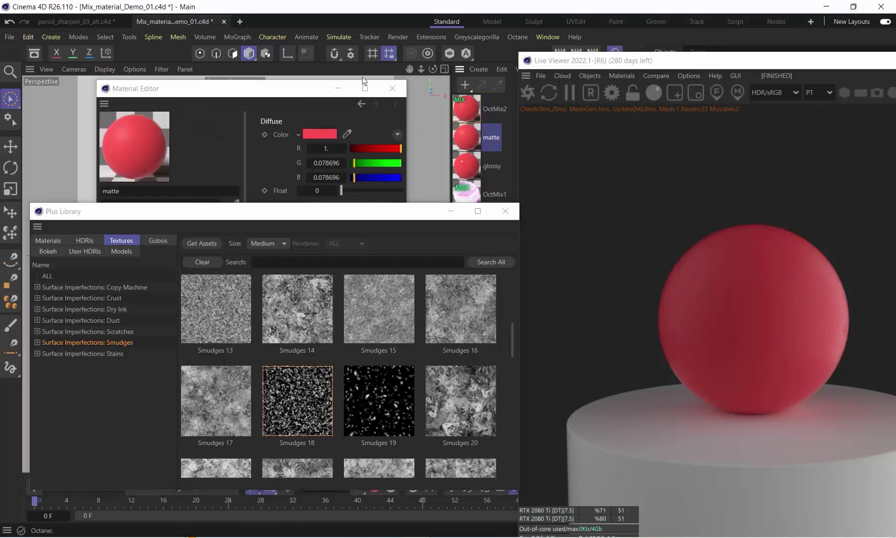
{"action": "left_click_drag", "start_coordinate": [220, 87], "coordinate": [220, 67]}
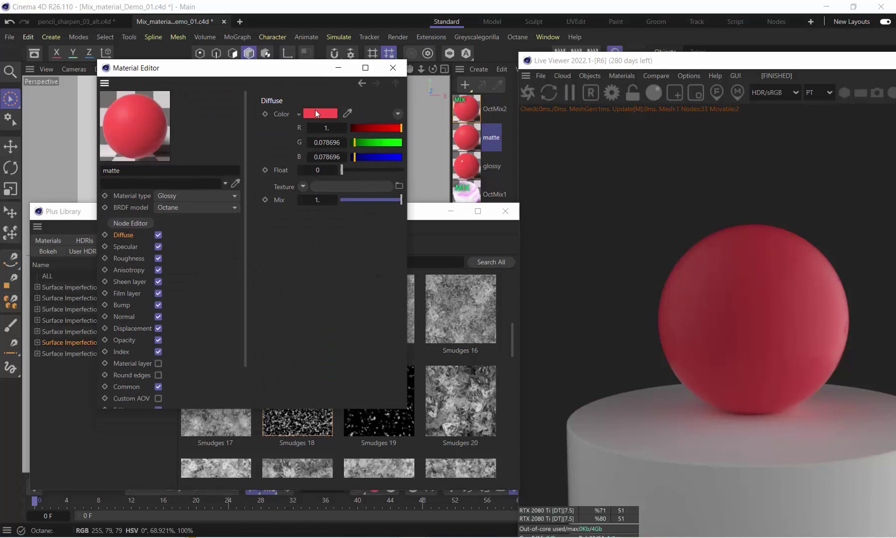
{"action": "left_click", "coordinate": [316, 114]}
{"action": "mouse_move", "coordinate": [261, 200]}
{"action": "left_mouse_down"}
{"action": "mouse_move", "coordinate": [232, 172]}
{"action": "mouse_move", "coordinate": [250, 172]}
{"action": "left_mouse_up"}
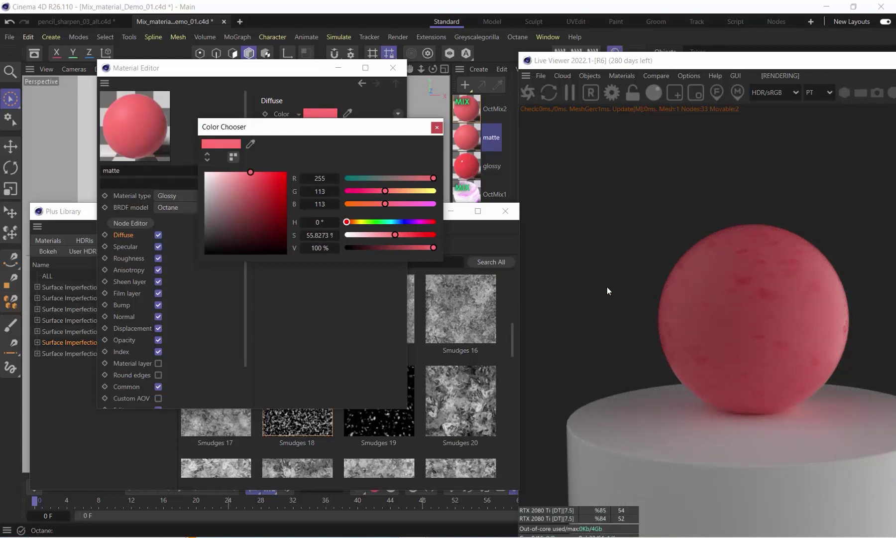
{"action": "left_click", "coordinate": [436, 127]}
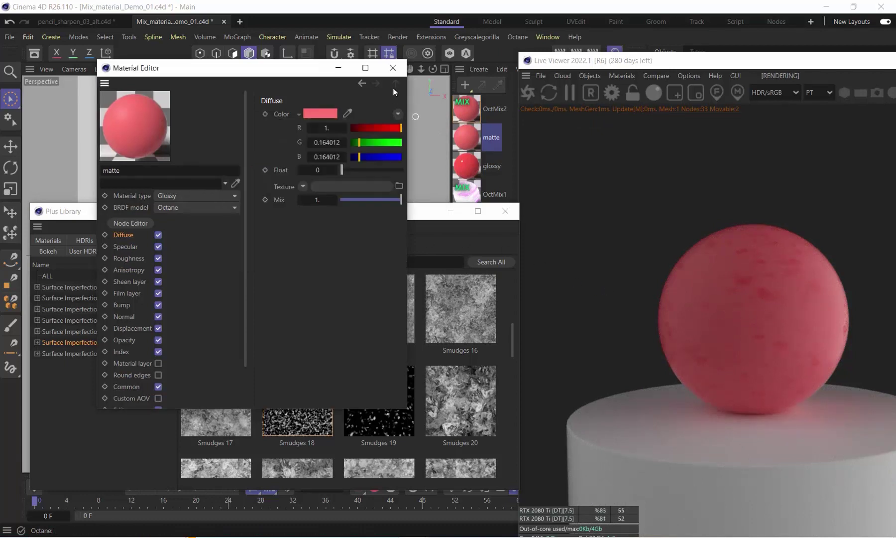
{"action": "left_click", "coordinate": [393, 67]}
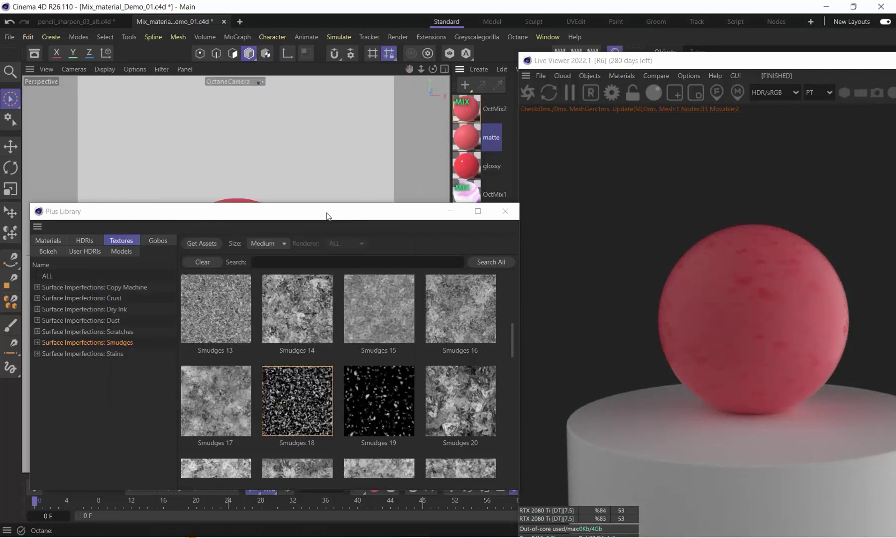
Enlarge the Plus Library, reopen the OctMix2 material's Amount image shader settings and arrange both windows side by side with the render.
{"action": "left_click_drag", "start_coordinate": [327, 215], "coordinate": [309, 110]}
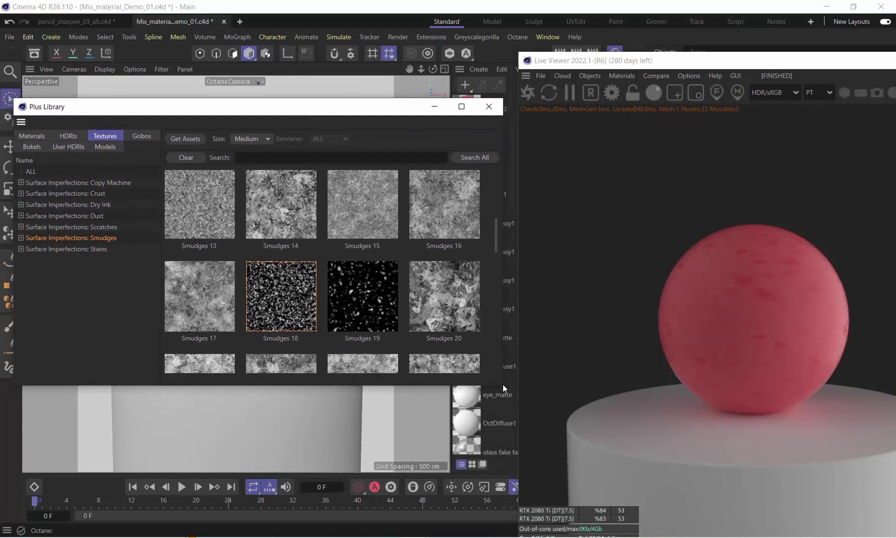
{"action": "left_click_drag", "start_coordinate": [502, 384], "coordinate": [494, 480]}
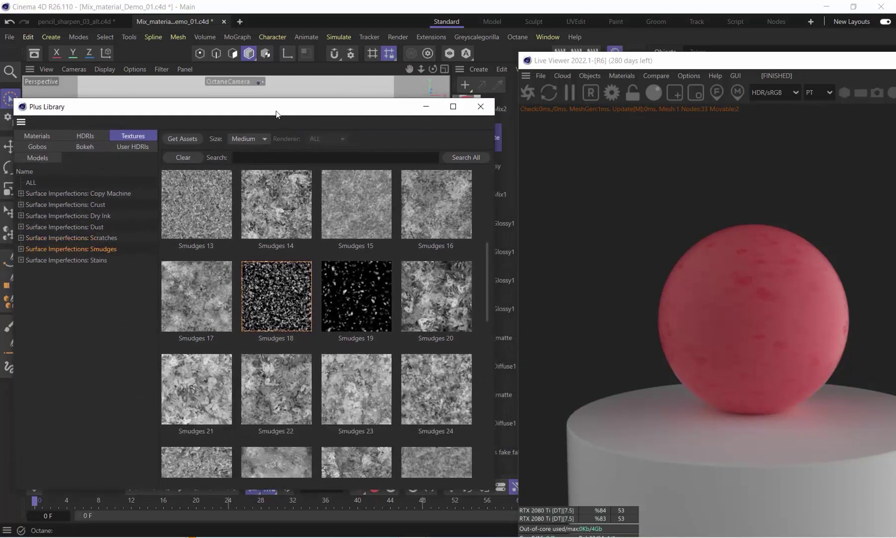
{"action": "left_click_drag", "start_coordinate": [276, 111], "coordinate": [258, 115]}
{"action": "double_click", "coordinate": [490, 100]}
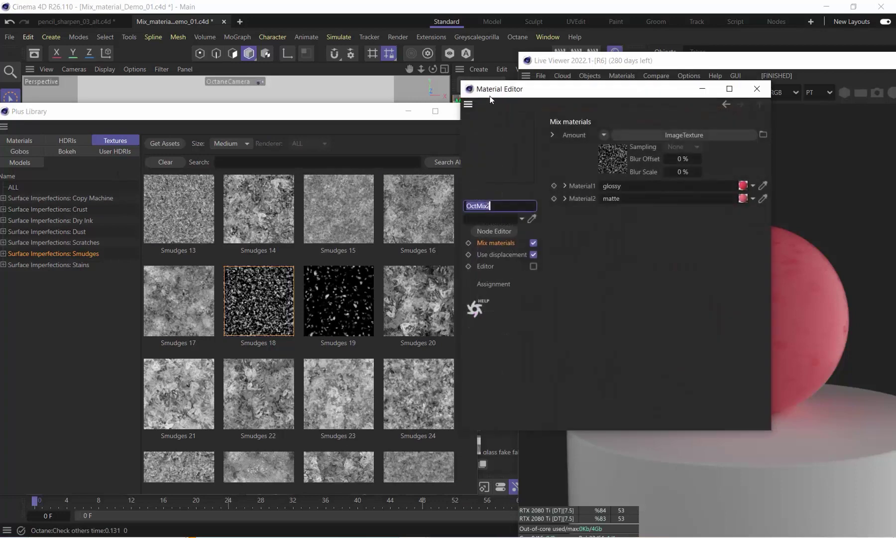
{"action": "left_click_drag", "start_coordinate": [491, 98], "coordinate": [337, 85]}
{"action": "left_click", "coordinate": [475, 150]}
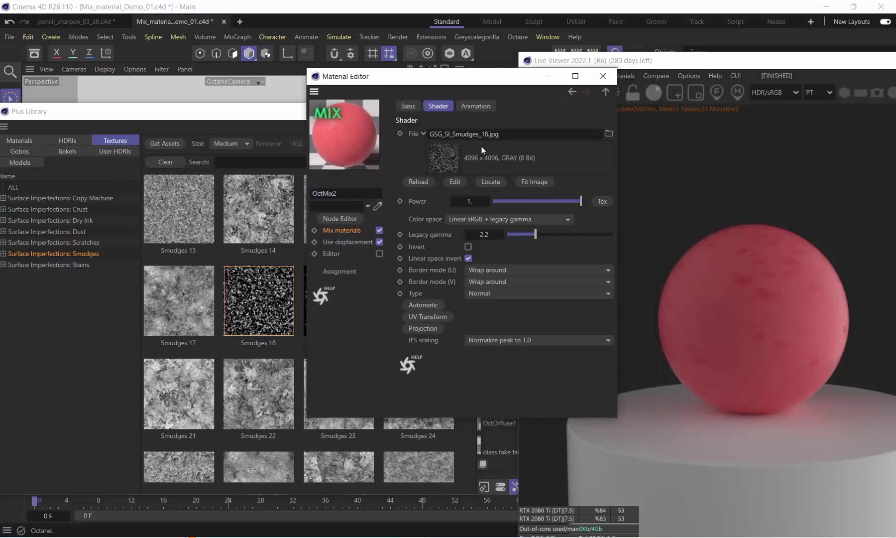
{"action": "left_click_drag", "start_coordinate": [391, 76], "coordinate": [315, 33]}
Browse the Smudges, Crust and Copy Machine textures and try Copy Machine 07 and Copy Machine 10 as the mix amount's image.
{"action": "left_click", "coordinate": [135, 117]}
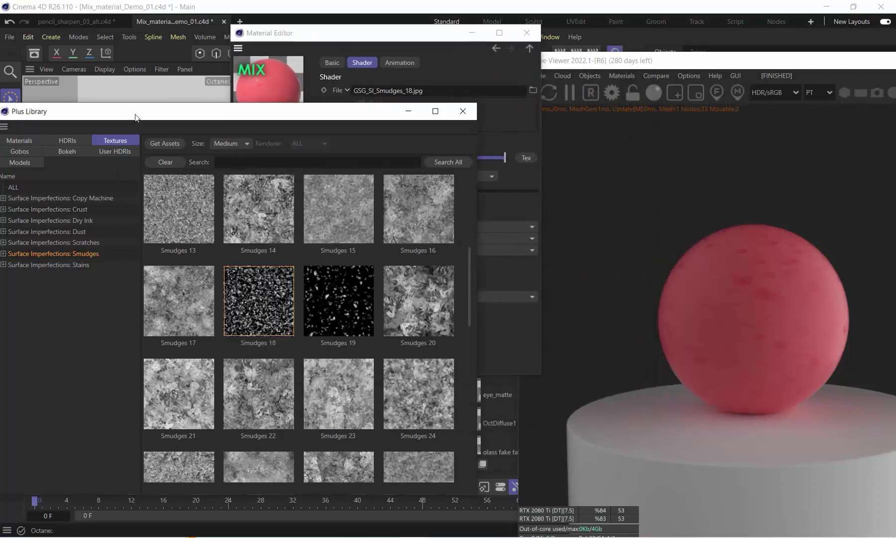
{"action": "scroll", "coordinate": [303, 396], "scroll_direction": "down", "scroll_amount": 8}
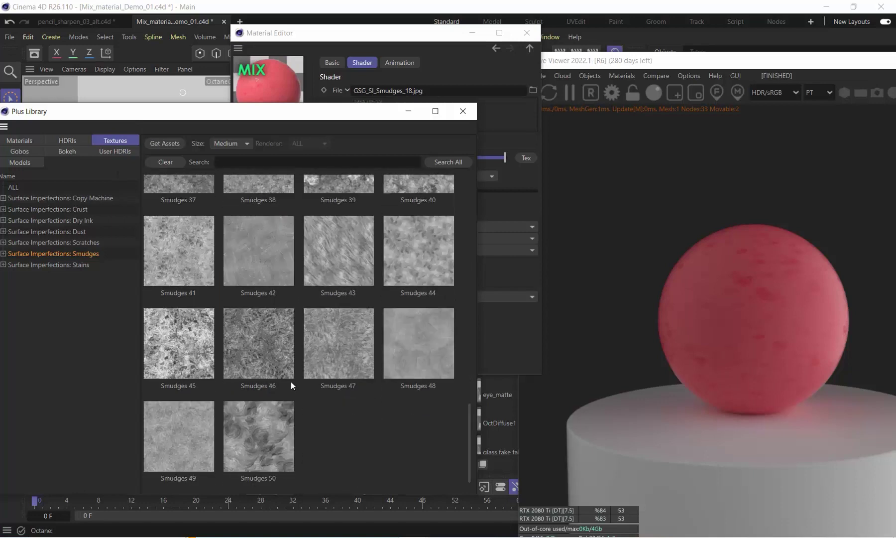
{"action": "left_click", "coordinate": [67, 209]}
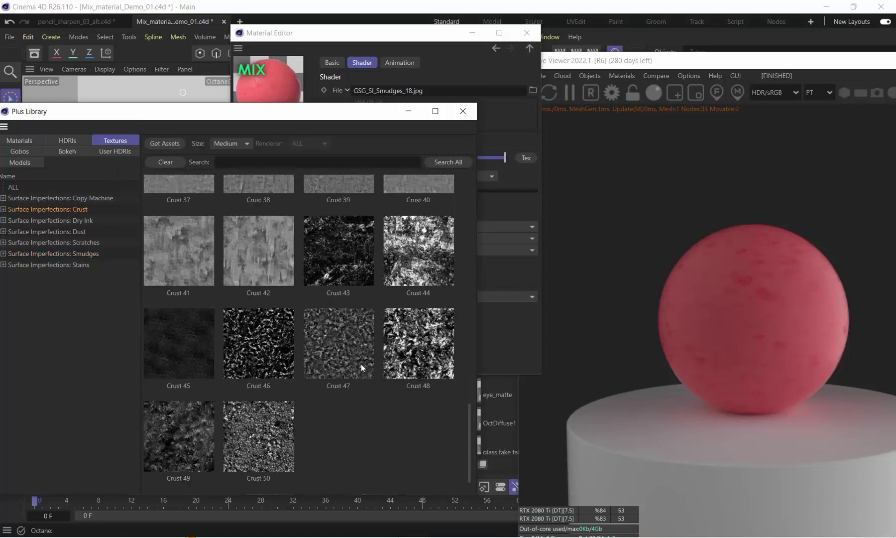
{"action": "left_click", "coordinate": [56, 199]}
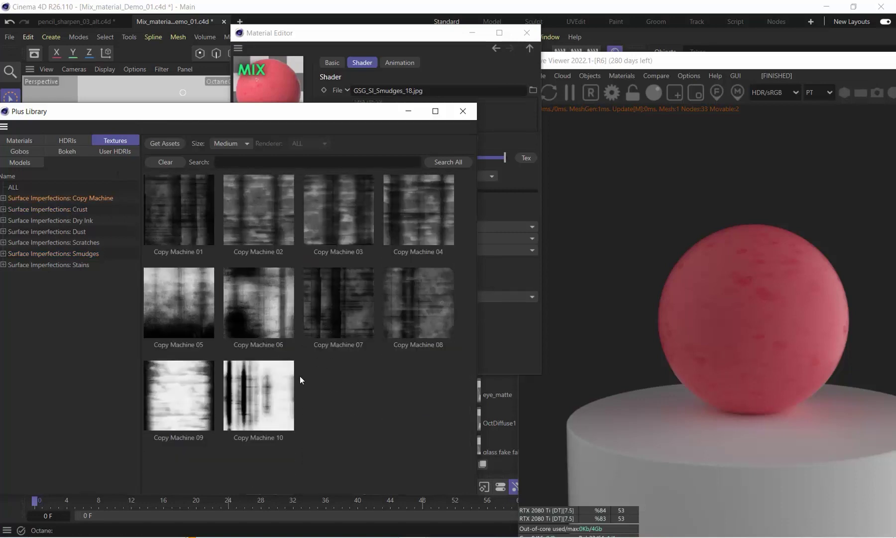
{"action": "double_click", "coordinate": [361, 292]}
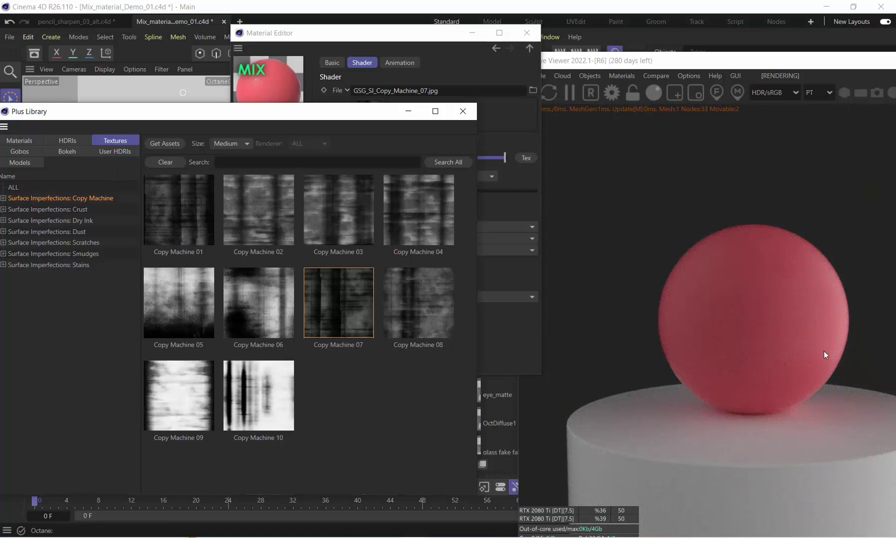
{"action": "left_click", "coordinate": [262, 396]}
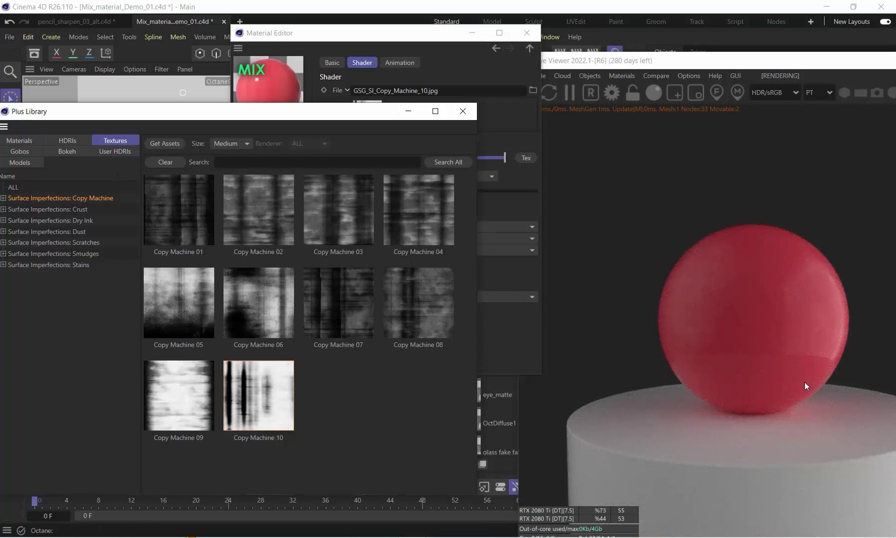
Set the mix amount's image to Crust 02 from Surface Imperfections: Crust, and copy the OctMix2 Amount shader.
{"action": "left_click", "coordinate": [95, 207]}
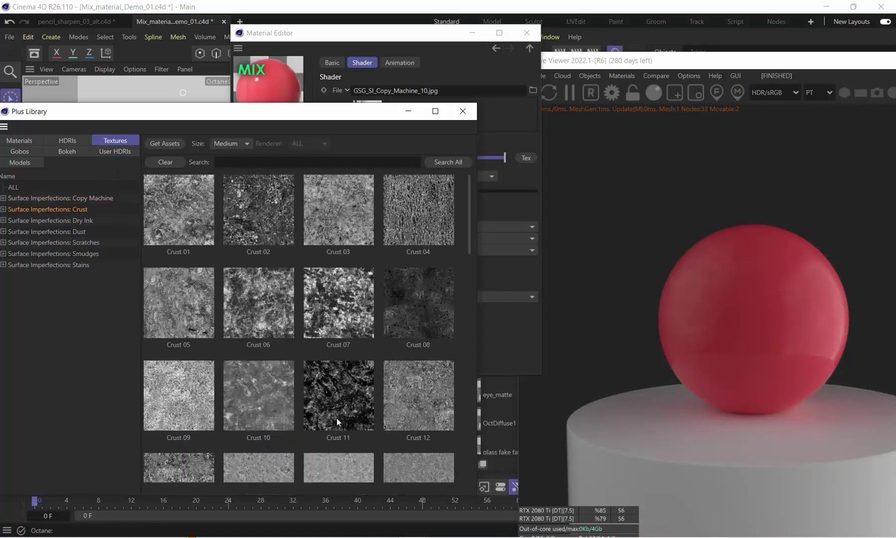
{"action": "double_click", "coordinate": [251, 212]}
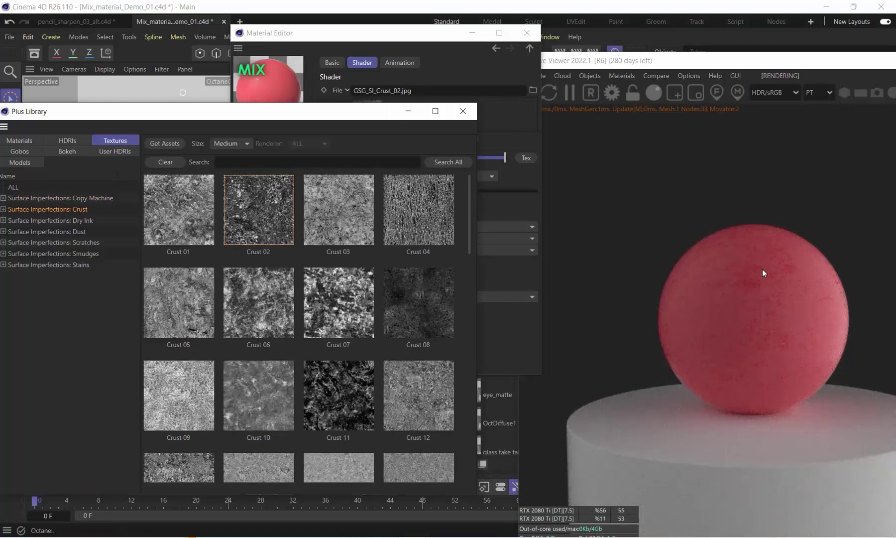
{"action": "left_click", "coordinate": [356, 36]}
{"action": "left_click", "coordinate": [264, 186]}
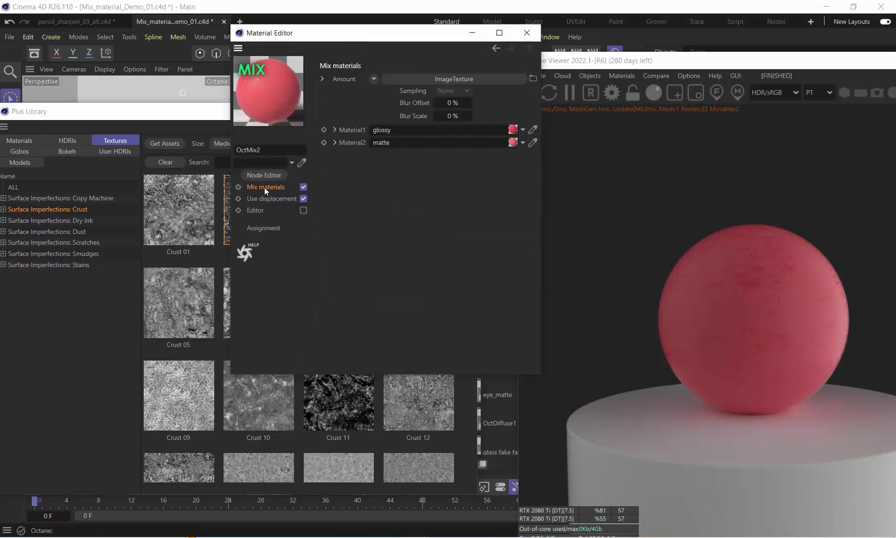
{"action": "left_click", "coordinate": [374, 79]}
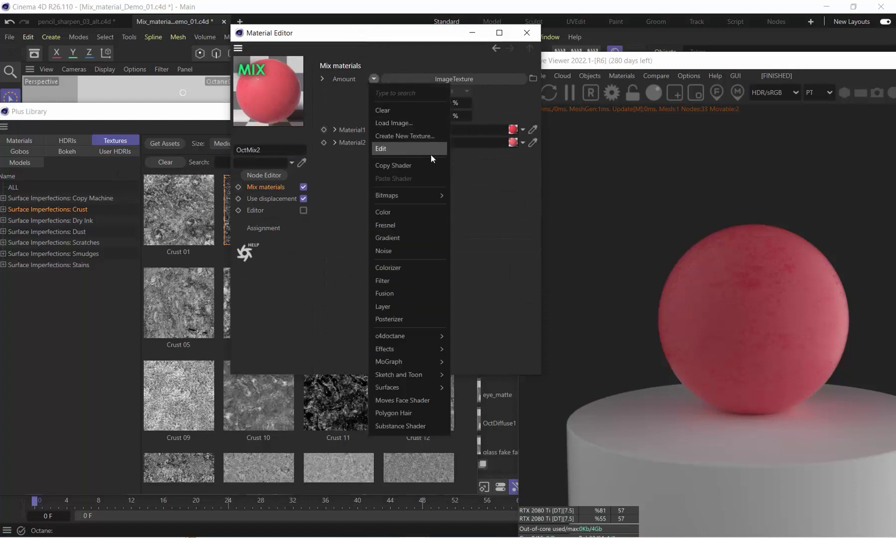
{"action": "left_click", "coordinate": [418, 166]}
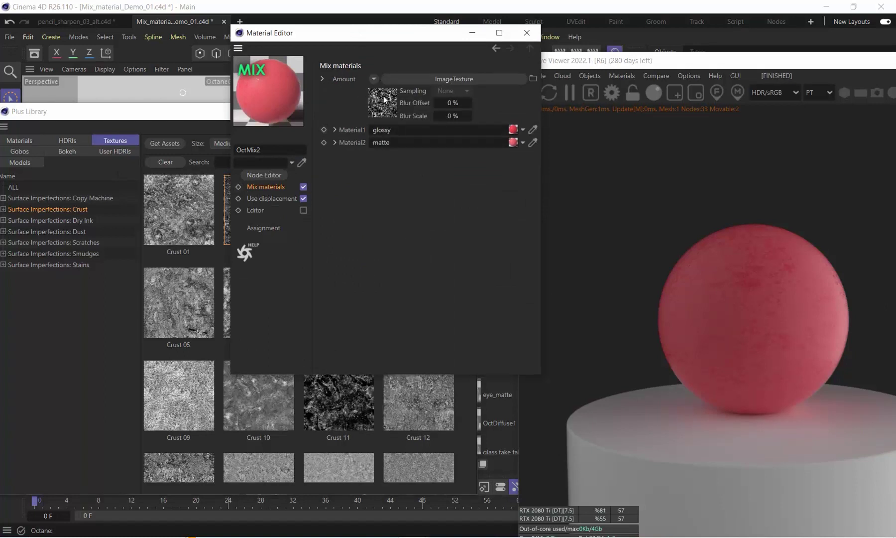
Add a texture displacement to the OctMix2 material and paste the copied image shader as its texture.
{"action": "left_click", "coordinate": [271, 199]}
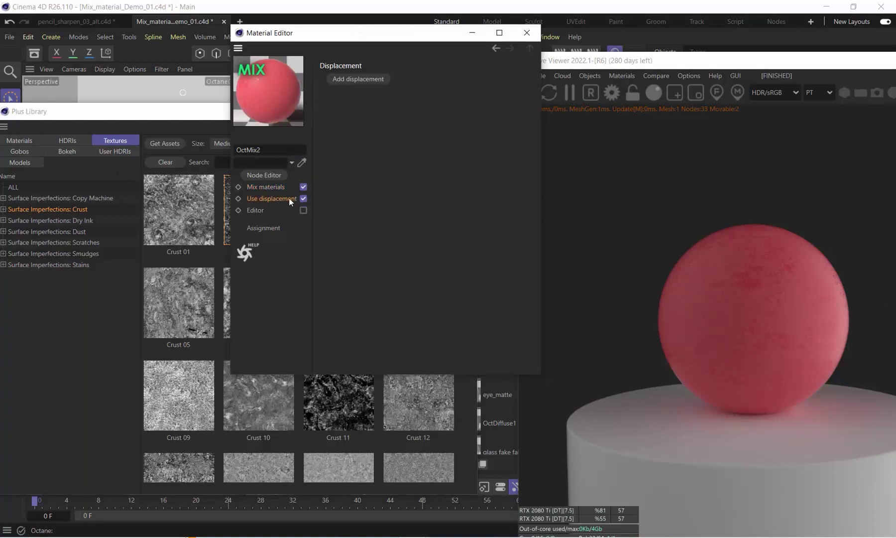
{"action": "left_click", "coordinate": [343, 79]}
{"action": "left_click", "coordinate": [394, 109]}
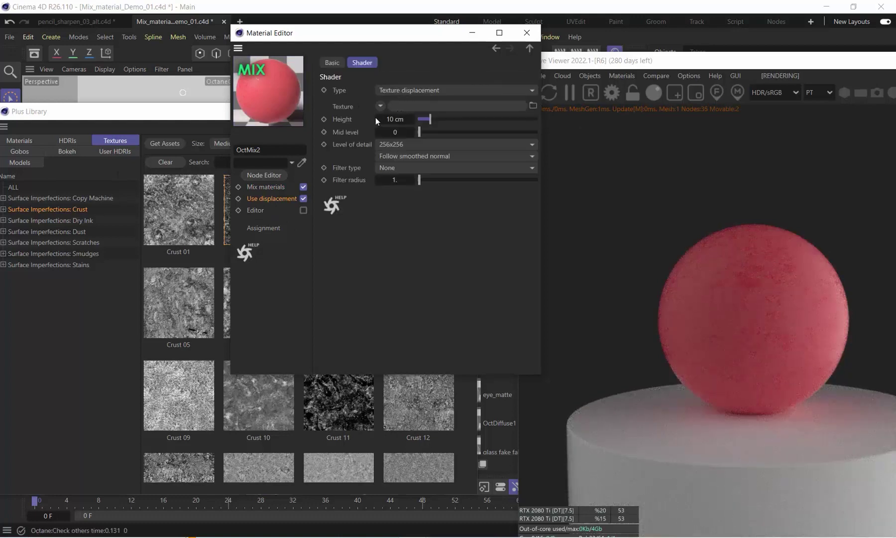
{"action": "left_click", "coordinate": [380, 105]}
{"action": "left_click", "coordinate": [402, 174]}
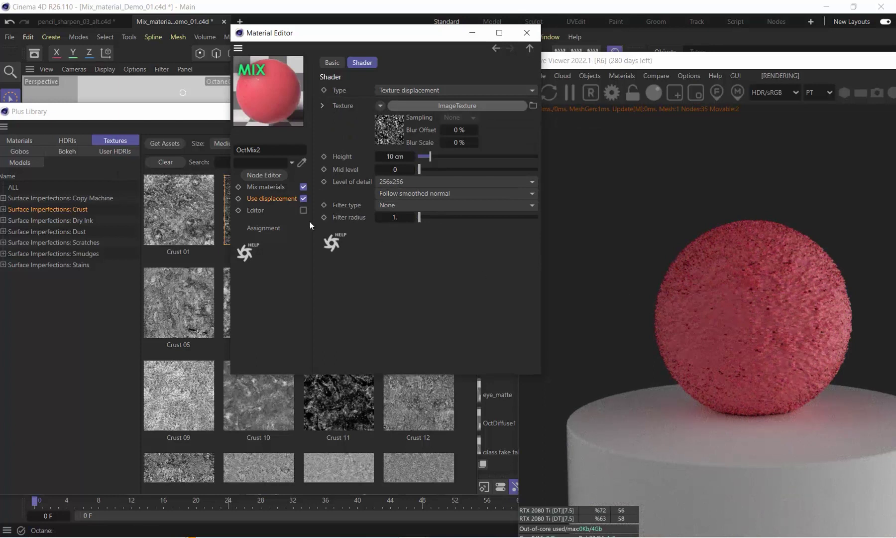
Set the displacement's level of detail to 4096x4096 and its height to 1 cm.
{"action": "left_click", "coordinate": [395, 182]}
{"action": "left_click", "coordinate": [421, 246]}
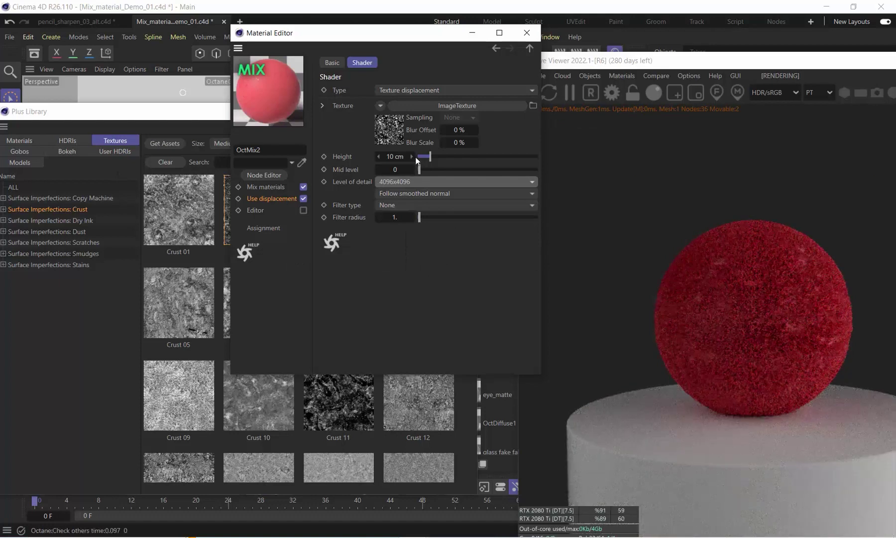
{"action": "left_click", "coordinate": [395, 156]}
{"action": "type", "text": "1"}
{"action": "key", "text": "Return"}
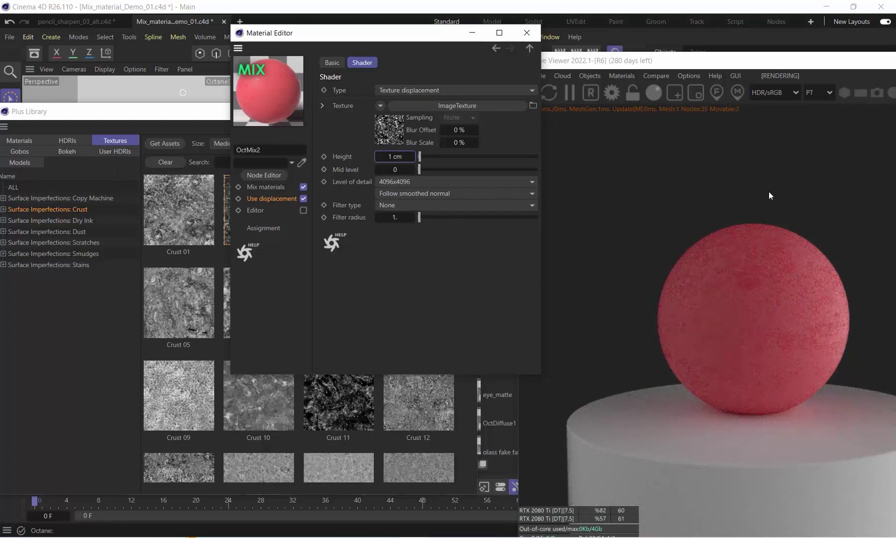
Open the Plus Library's HDRIs for the second OctaneSky's HDRI Link and arrange the library beside the Live Viewer.
{"action": "left_click_drag", "start_coordinate": [662, 64], "coordinate": [143, 38]}
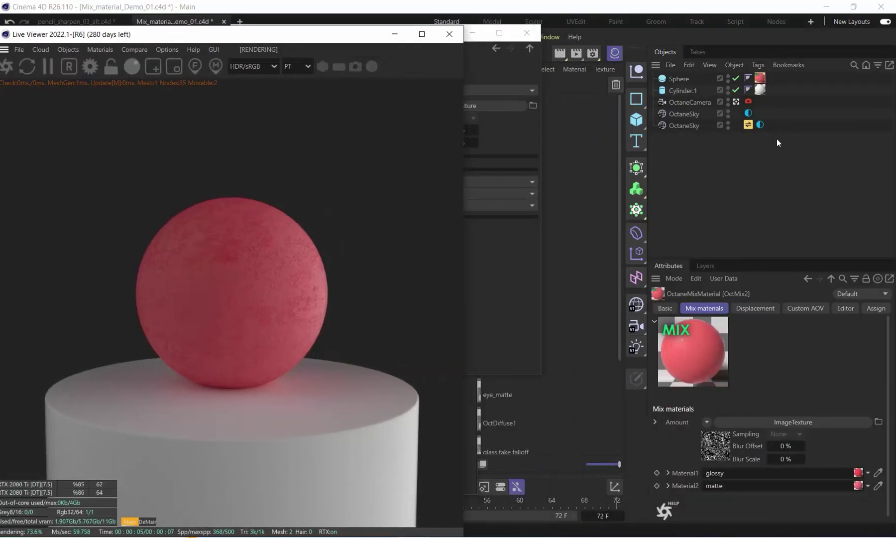
{"action": "double_click", "coordinate": [748, 124]}
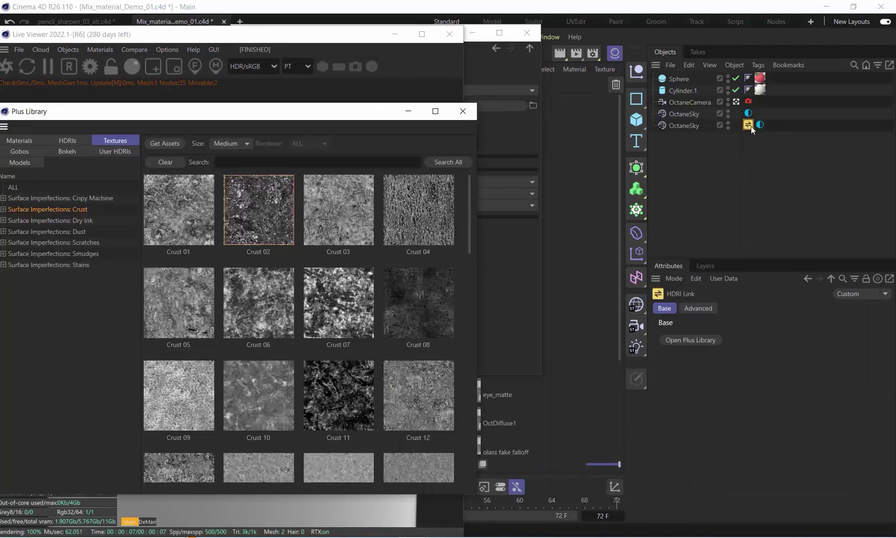
{"action": "left_click_drag", "start_coordinate": [265, 114], "coordinate": [517, 125]}
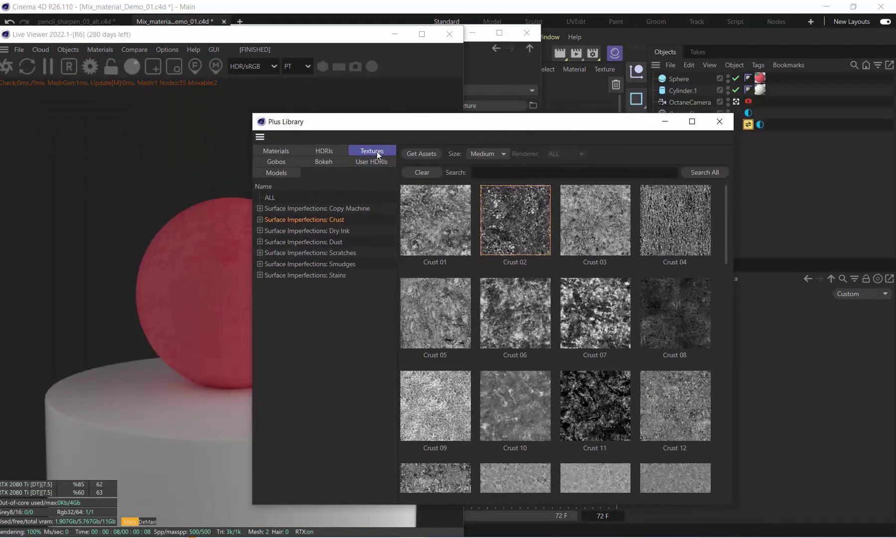
{"action": "left_click", "coordinate": [324, 151]}
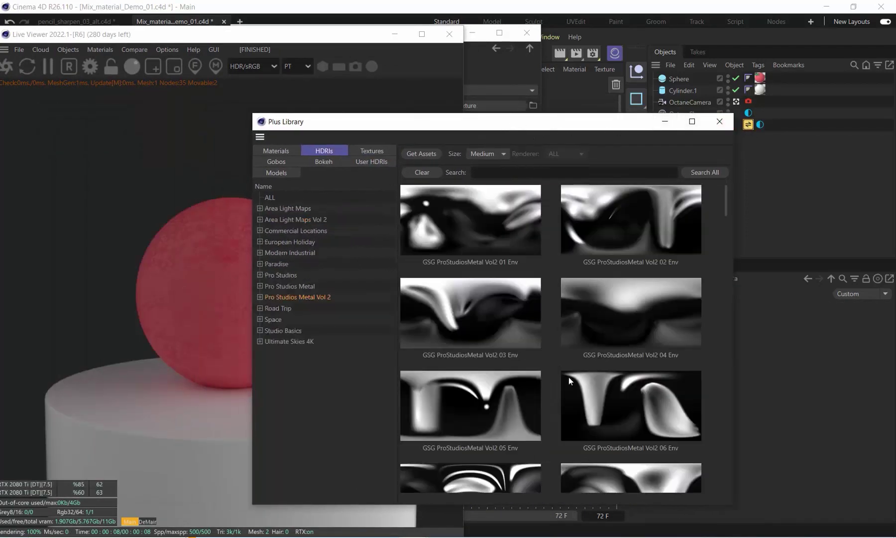
{"action": "left_click_drag", "start_coordinate": [418, 127], "coordinate": [563, 75]}
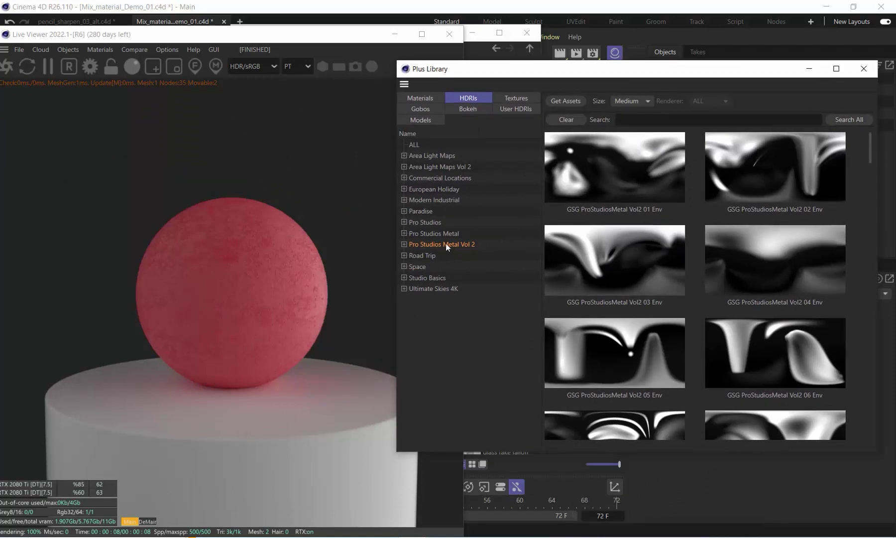
Try GSG ProStudiosMetal Vol2 07 Env and another Pro Studios Metal Vol 2 HDRI as the sky lighting.
{"action": "scroll", "coordinate": [674, 254], "scroll_direction": "down", "scroll_amount": 1}
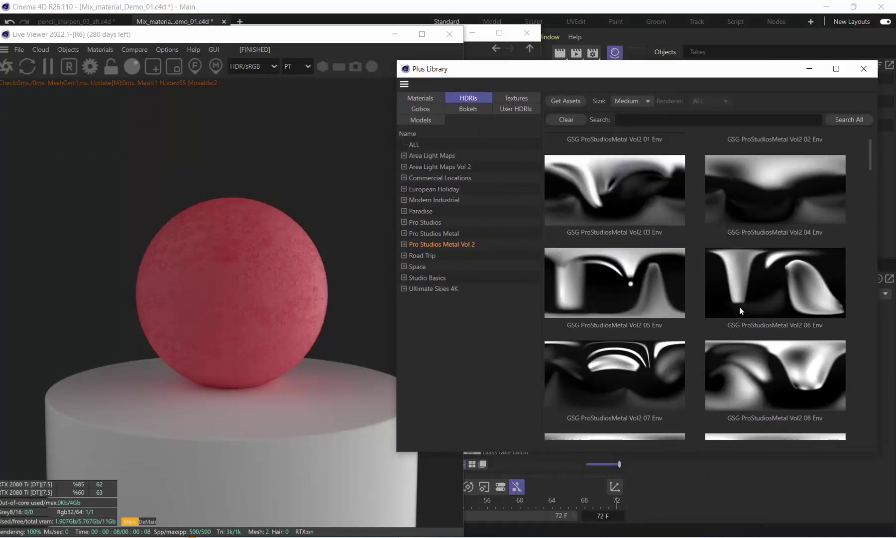
{"action": "left_click", "coordinate": [631, 378]}
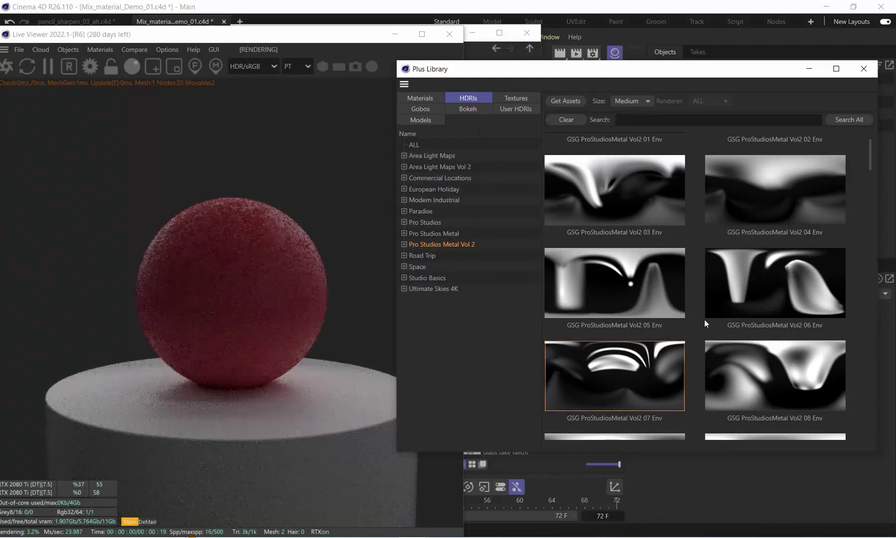
{"action": "scroll", "coordinate": [712, 316], "scroll_direction": "down", "scroll_amount": 3}
{"action": "left_click", "coordinate": [762, 423]}
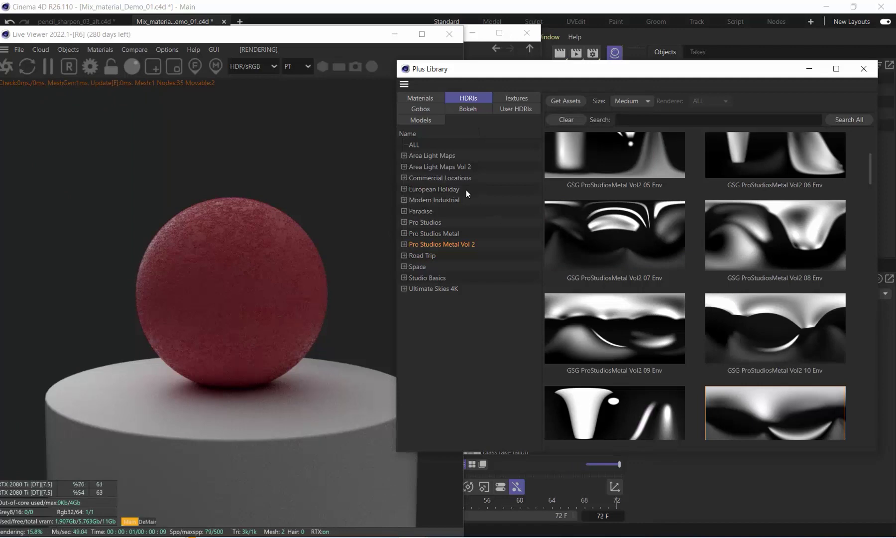
Switch to the Pro Studios category, try HDRI STUDIO vol2 001, and light the scene with HDRI STUDIO vol2 014.
{"action": "left_click", "coordinate": [425, 222]}
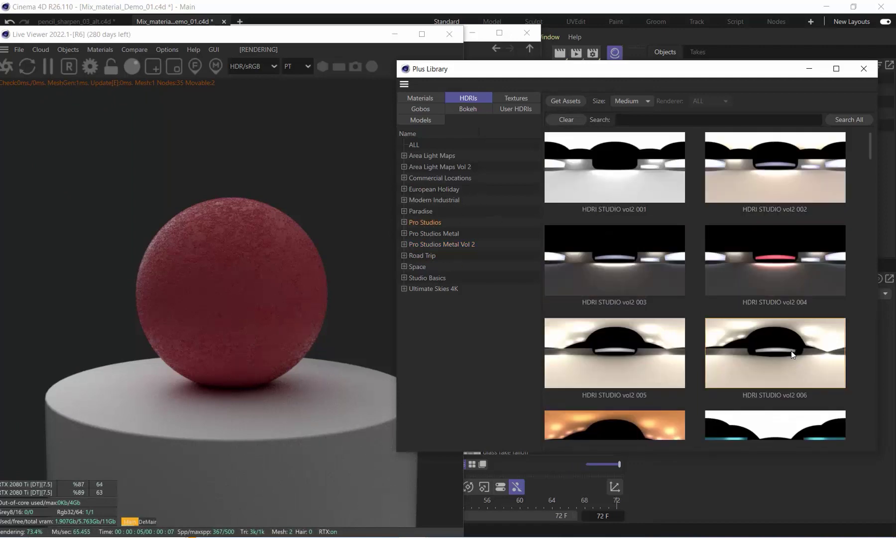
{"action": "left_click", "coordinate": [769, 165]}
{"action": "left_click", "coordinate": [669, 192]}
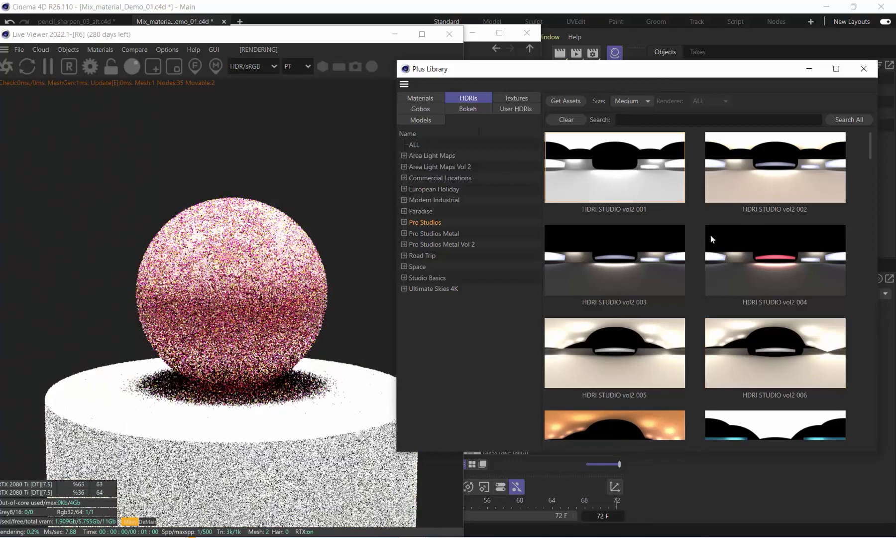
{"action": "scroll", "coordinate": [710, 237], "scroll_direction": "down", "scroll_amount": 3}
{"action": "scroll", "coordinate": [710, 239], "scroll_direction": "down", "scroll_amount": 1}
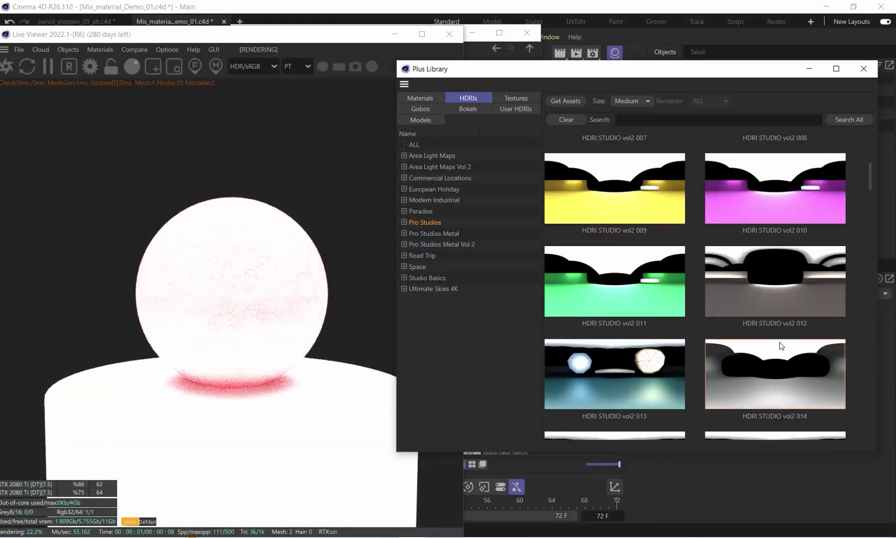
{"action": "left_click", "coordinate": [779, 343]}
{"action": "scroll", "coordinate": [697, 300], "scroll_direction": "down", "scroll_amount": 1}
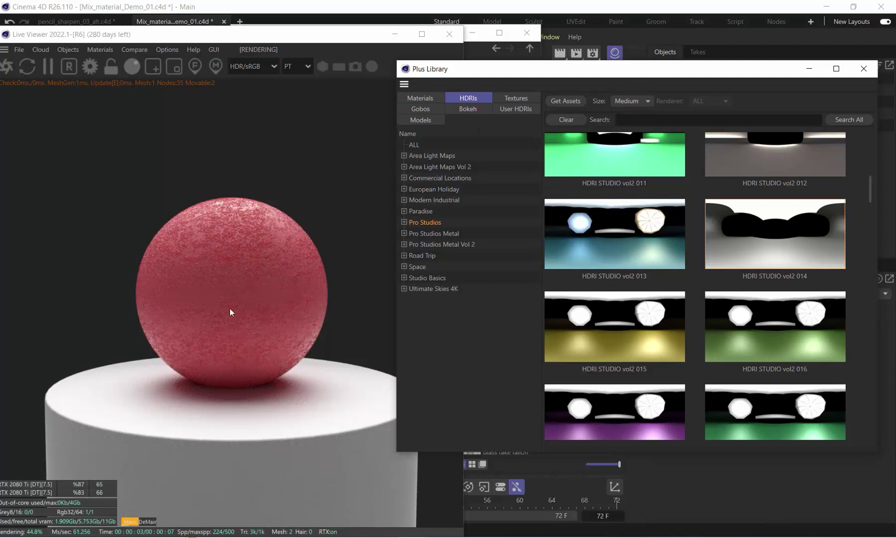
Change the matte material's diffuse color to orange, RGB 255, 175, 62, and close the Material Editor.
{"action": "left_click_drag", "start_coordinate": [503, 78], "coordinate": [610, 166]}
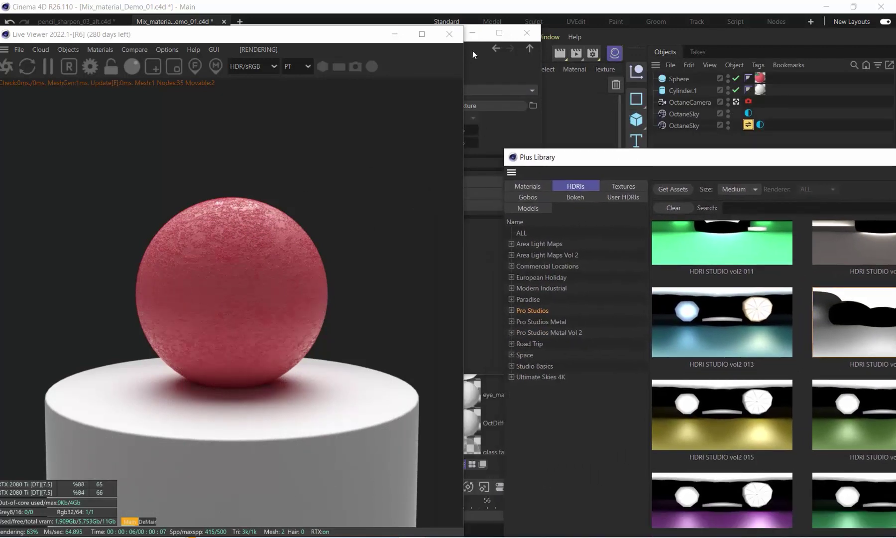
{"action": "left_click", "coordinate": [527, 33]}
{"action": "double_click", "coordinate": [472, 131]}
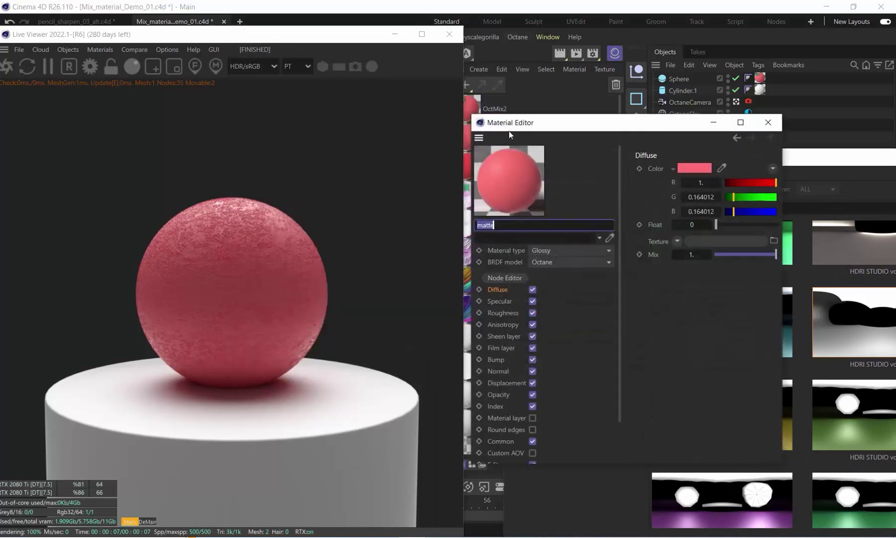
{"action": "left_click", "coordinate": [689, 171]}
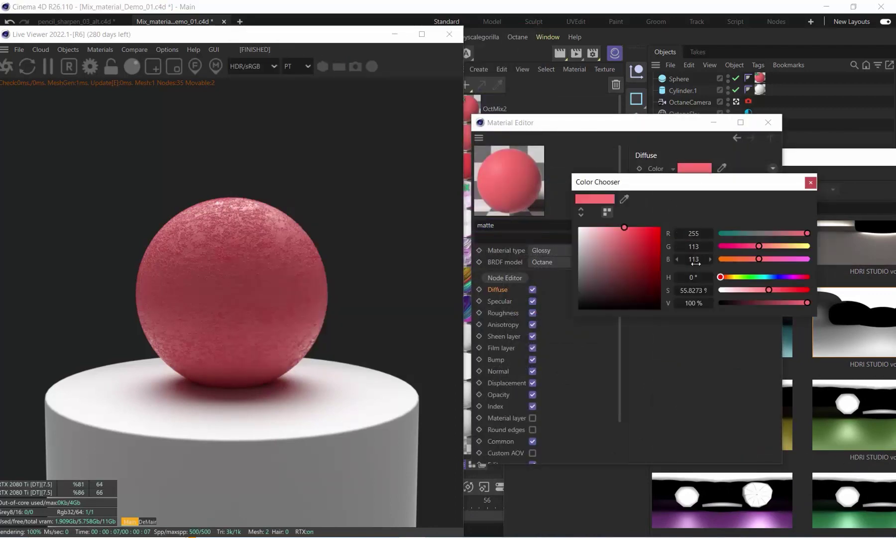
{"action": "left_click_drag", "start_coordinate": [759, 258], "coordinate": [728, 276]}
{"action": "left_click", "coordinate": [727, 277]}
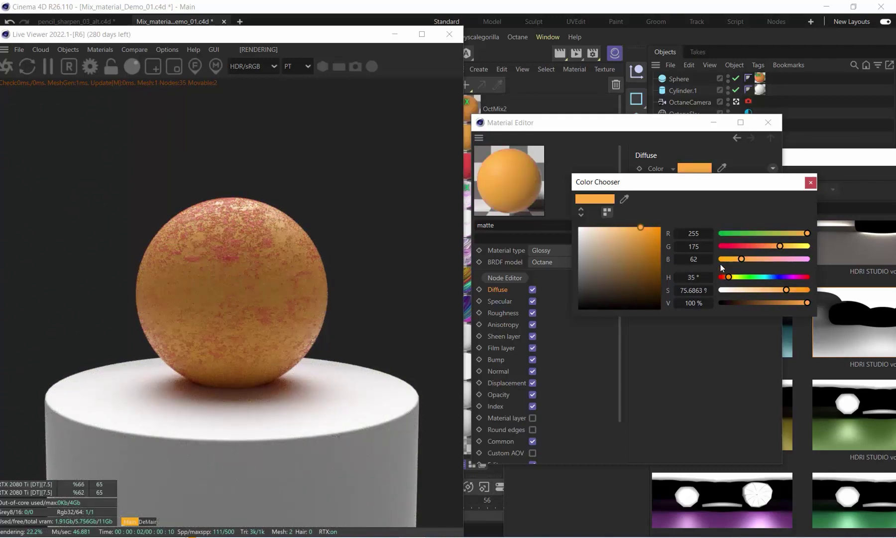
{"action": "left_click", "coordinate": [810, 182]}
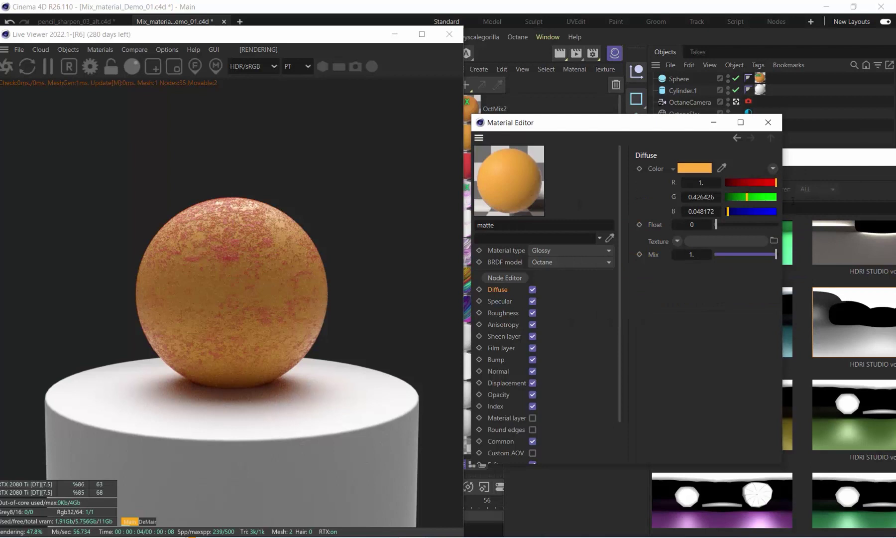
{"action": "left_click", "coordinate": [770, 122]}
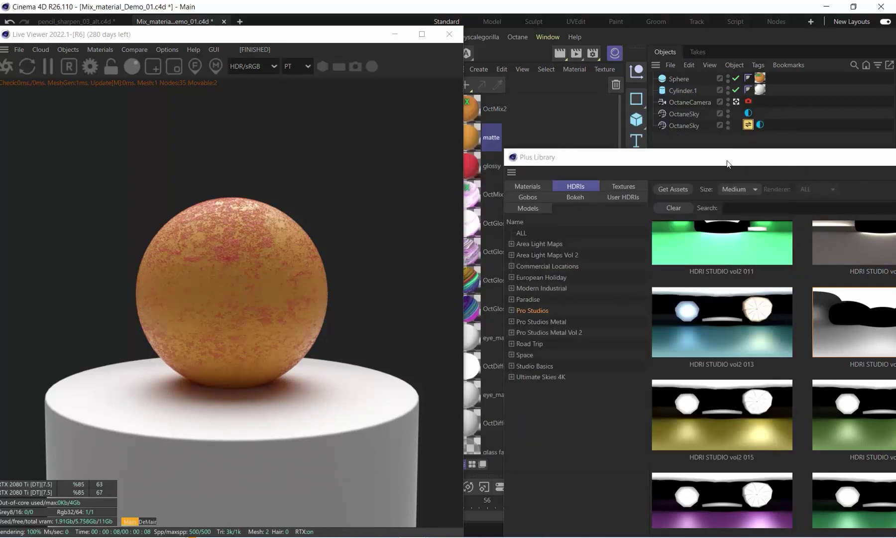
Move the Plus Library clear of the sphere render and light the scene with HDRI STUDIO vol2 020.
{"action": "left_click_drag", "start_coordinate": [727, 161], "coordinate": [615, 94]}
{"action": "scroll", "coordinate": [775, 326], "scroll_direction": "down", "scroll_amount": 5}
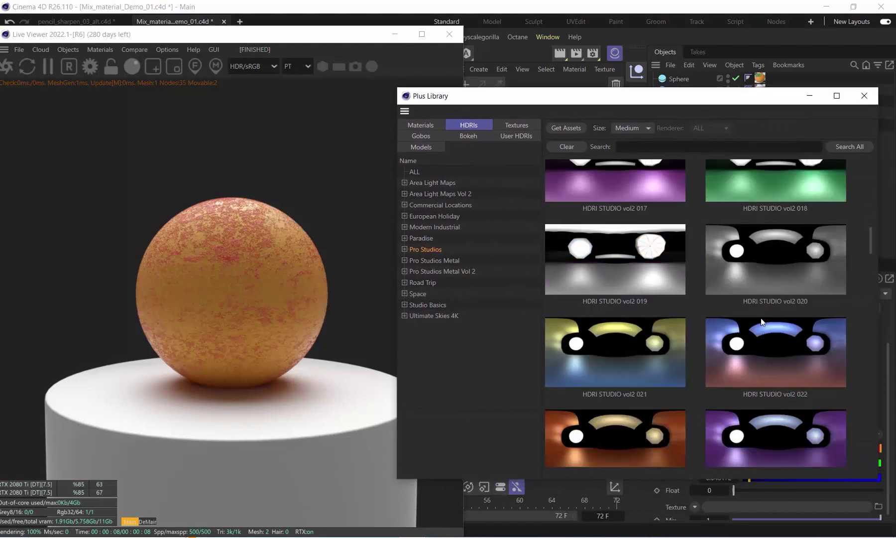
{"action": "double_click", "coordinate": [770, 267]}
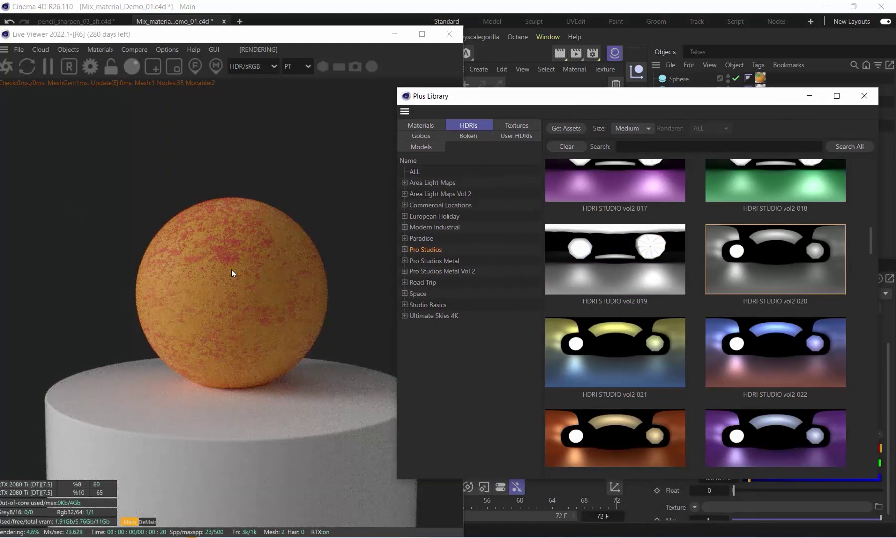
Try HDRI STUDIO vol2 025 and HDRI STUDIO vol2 030 as the sky lighting.
{"action": "scroll", "coordinate": [608, 321], "scroll_direction": "down", "scroll_amount": 3}
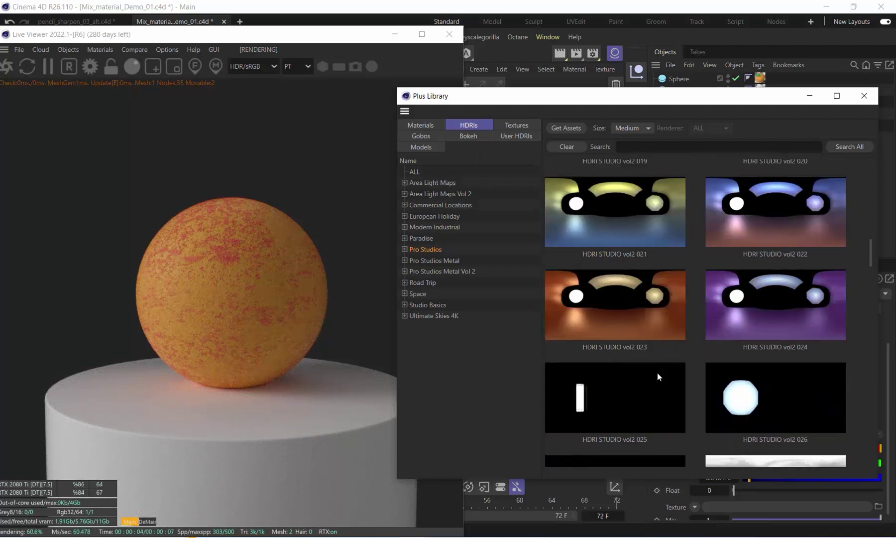
{"action": "double_click", "coordinate": [627, 393]}
{"action": "scroll", "coordinate": [668, 363], "scroll_direction": "down", "scroll_amount": 2}
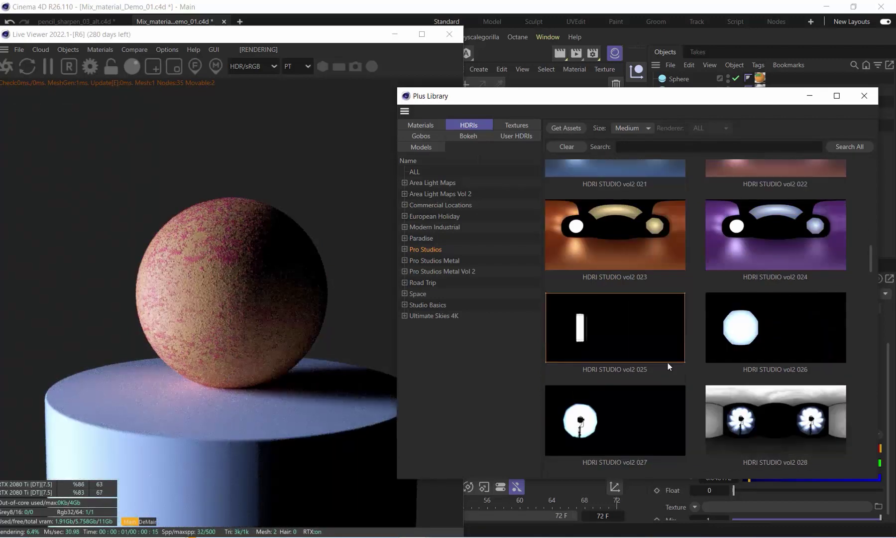
{"action": "scroll", "coordinate": [668, 363], "scroll_direction": "down", "scroll_amount": 4}
{"action": "double_click", "coordinate": [709, 355]}
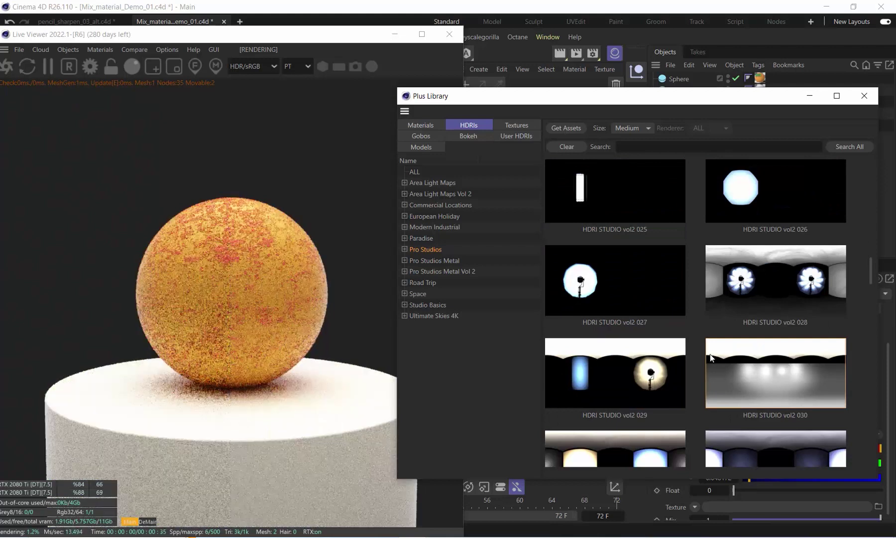
Browse further through the Pro Studios HDRIs and try the striped-light one directly below HDRI STUDIO vol2 063.
{"action": "scroll", "coordinate": [732, 366], "scroll_direction": "down", "scroll_amount": 14}
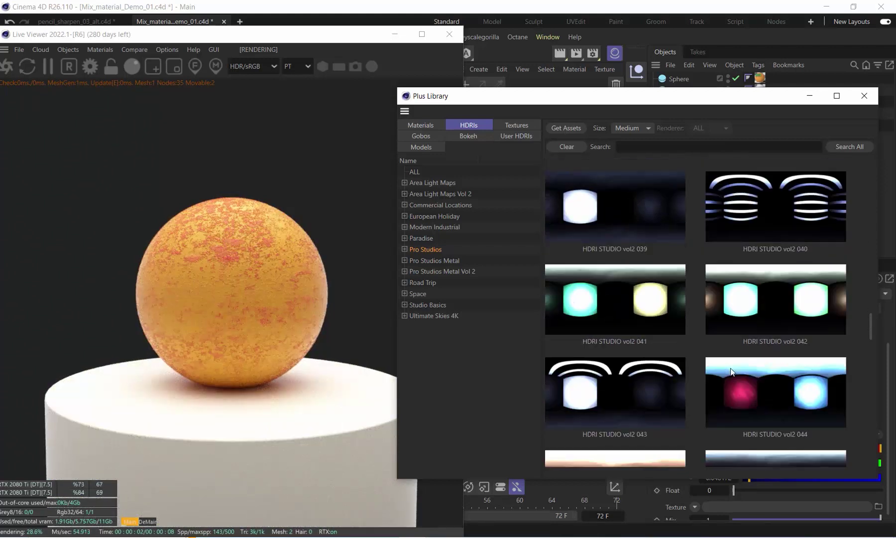
{"action": "scroll", "coordinate": [731, 372], "scroll_direction": "down", "scroll_amount": 6}
{"action": "scroll", "coordinate": [715, 357], "scroll_direction": "down", "scroll_amount": 9}
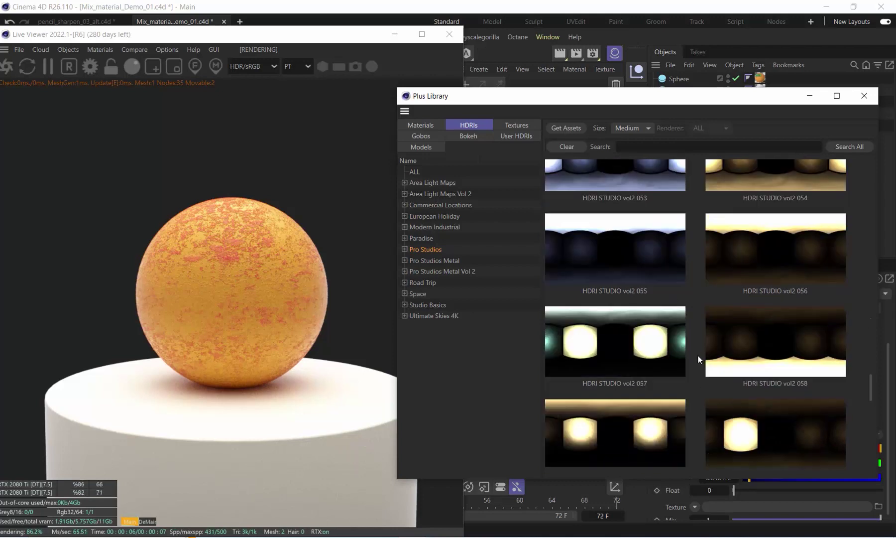
{"action": "scroll", "coordinate": [698, 356], "scroll_direction": "down", "scroll_amount": 3}
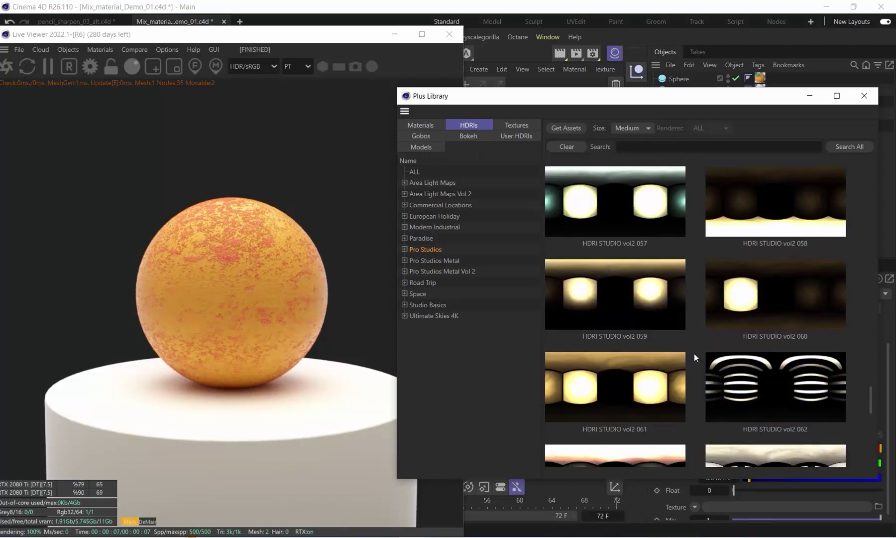
{"action": "scroll", "coordinate": [694, 355], "scroll_direction": "down", "scroll_amount": 3}
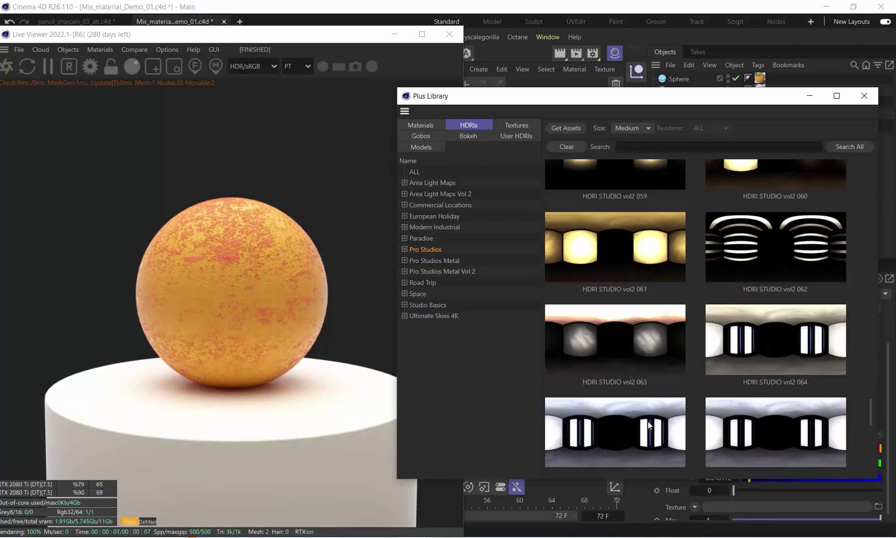
Switch the sky lighting back to HDRI STUDIO vol2 020 and close the Plus Library.
{"action": "scroll", "coordinate": [695, 361], "scroll_direction": "up", "scroll_amount": 15}
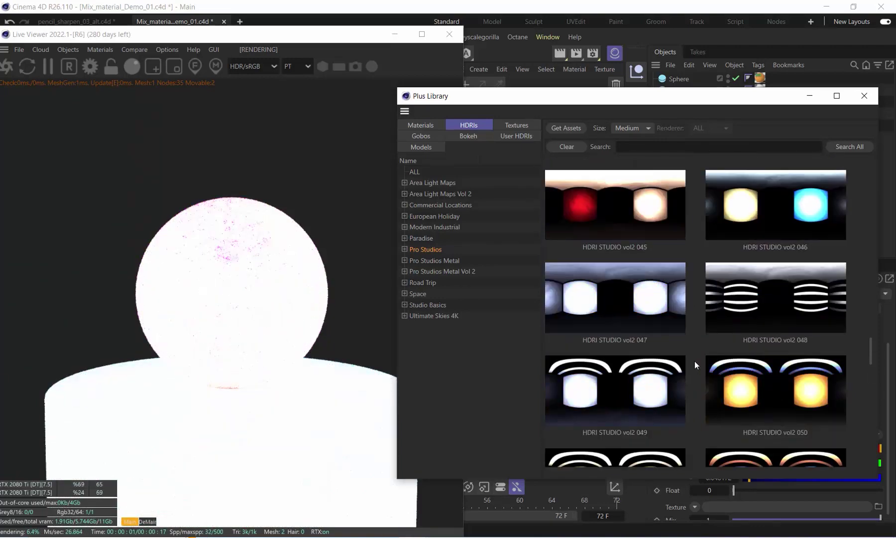
{"action": "scroll", "coordinate": [695, 359], "scroll_direction": "up", "scroll_amount": 10}
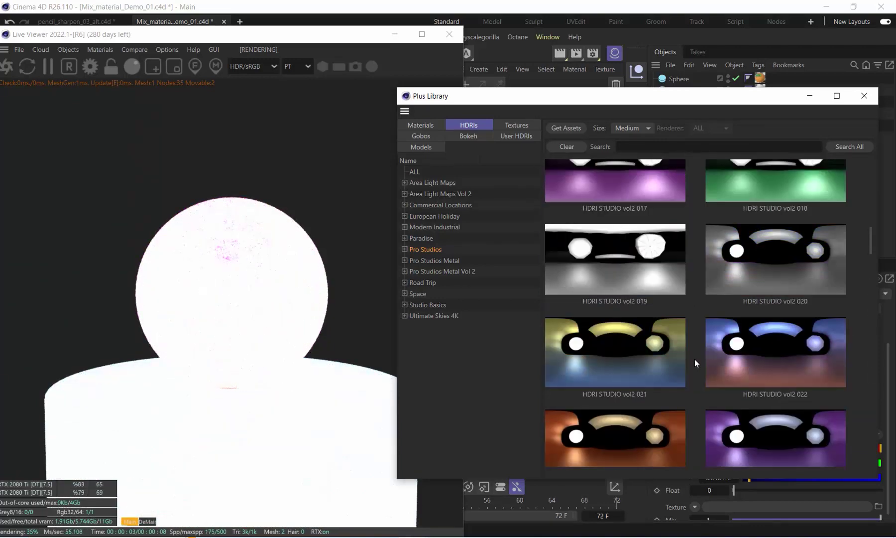
{"action": "left_click", "coordinate": [781, 340]}
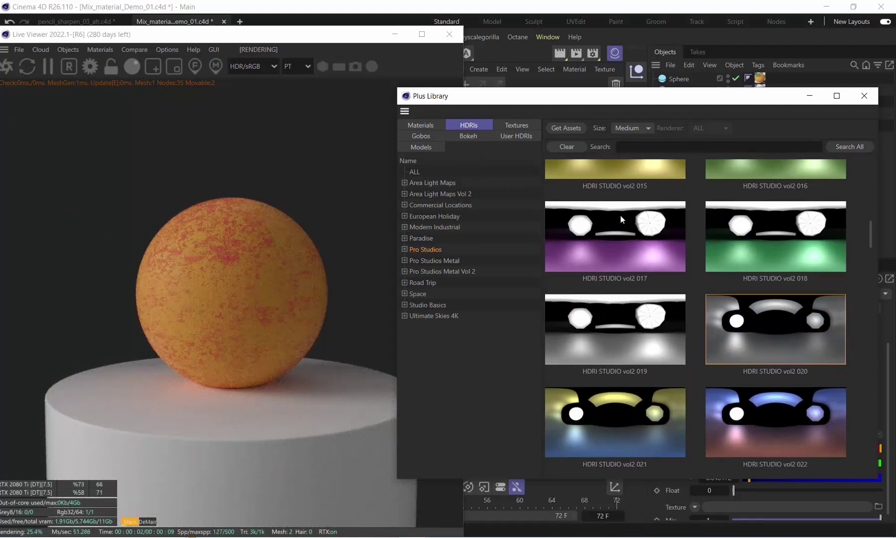
{"action": "left_click", "coordinate": [864, 97]}
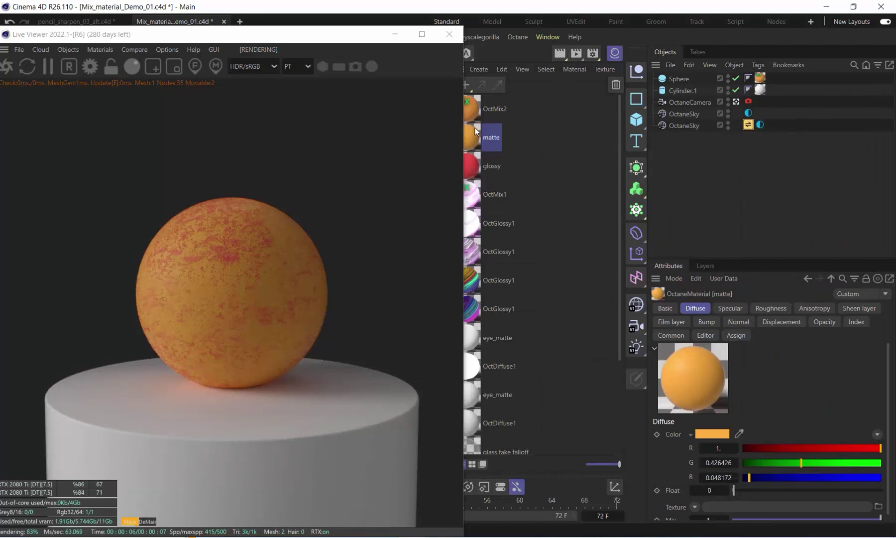
Change the glossy material's diffuse color to coral orange, RGB 255, 132, 79, with hue 18°, and close the Material Editor.
{"action": "left_click", "coordinate": [471, 166]}
{"action": "double_click", "coordinate": [471, 164]}
{"action": "left_click", "coordinate": [682, 199]}
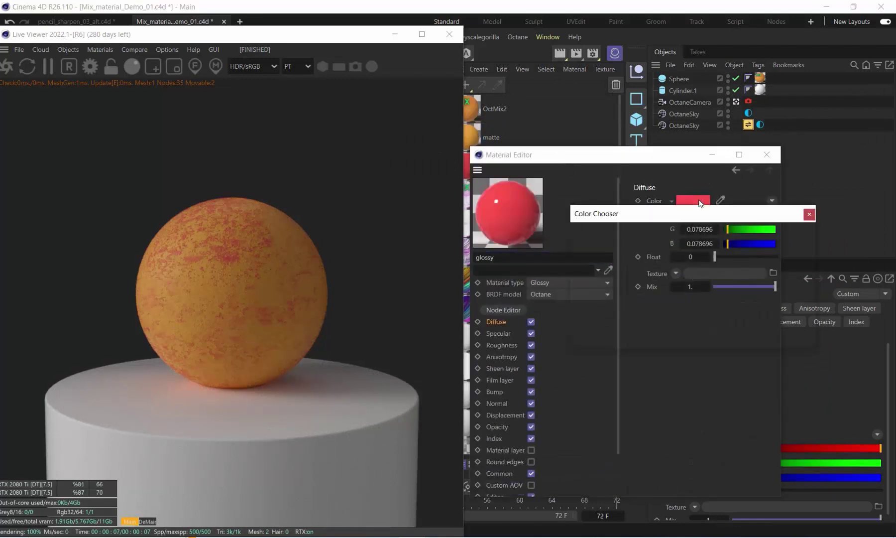
{"action": "left_click_drag", "start_coordinate": [720, 310], "coordinate": [724, 309]}
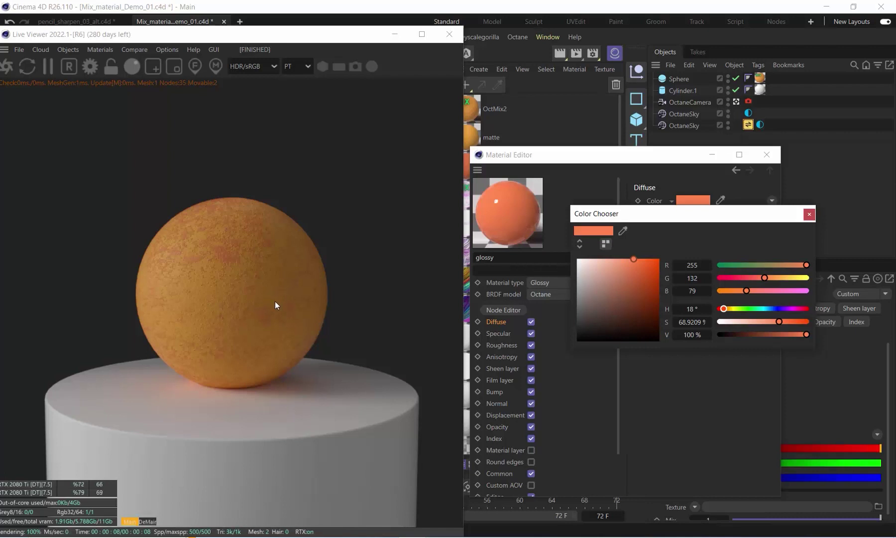
{"action": "left_click", "coordinate": [809, 214]}
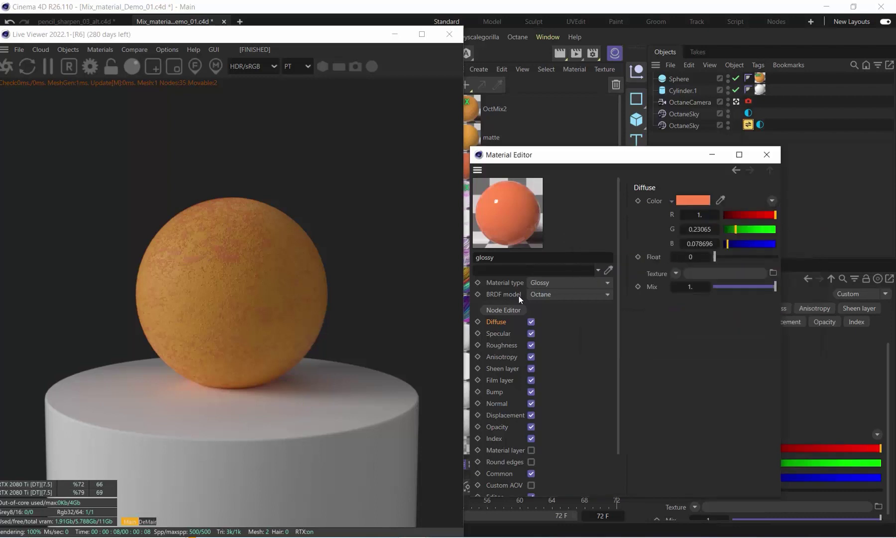
{"action": "left_click", "coordinate": [767, 155]}
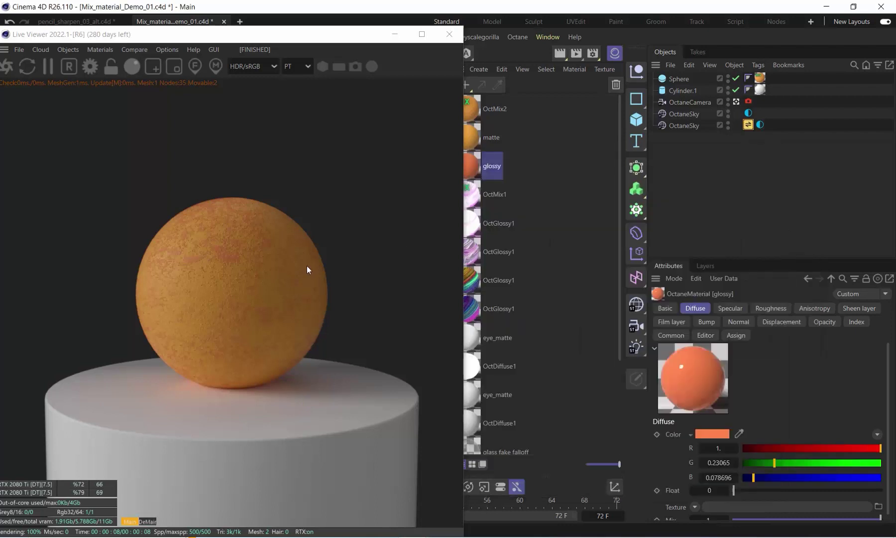